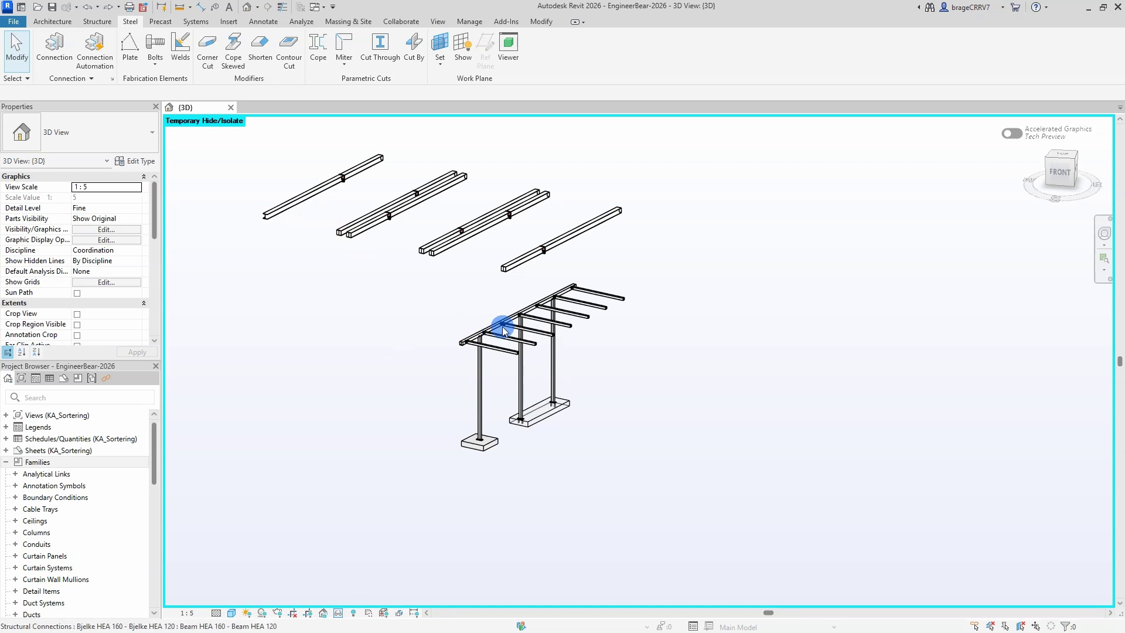
- Zoom the 3D view to the roof beams and their bolted end connections
scroll(518, 314, up, 10)
scroll(554, 387, down, 8)
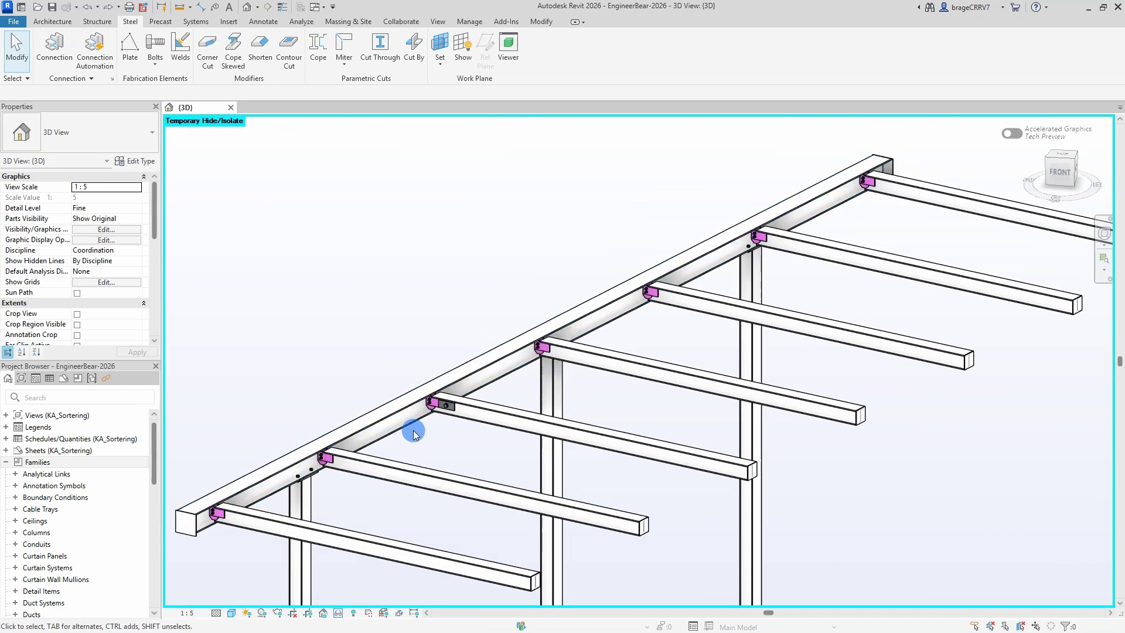
- Select the left HEA 160–HEA 120 beam connection and start editing its custom type
scroll(448, 422, up, 2)
click(446, 414)
scroll(447, 398, up, 4)
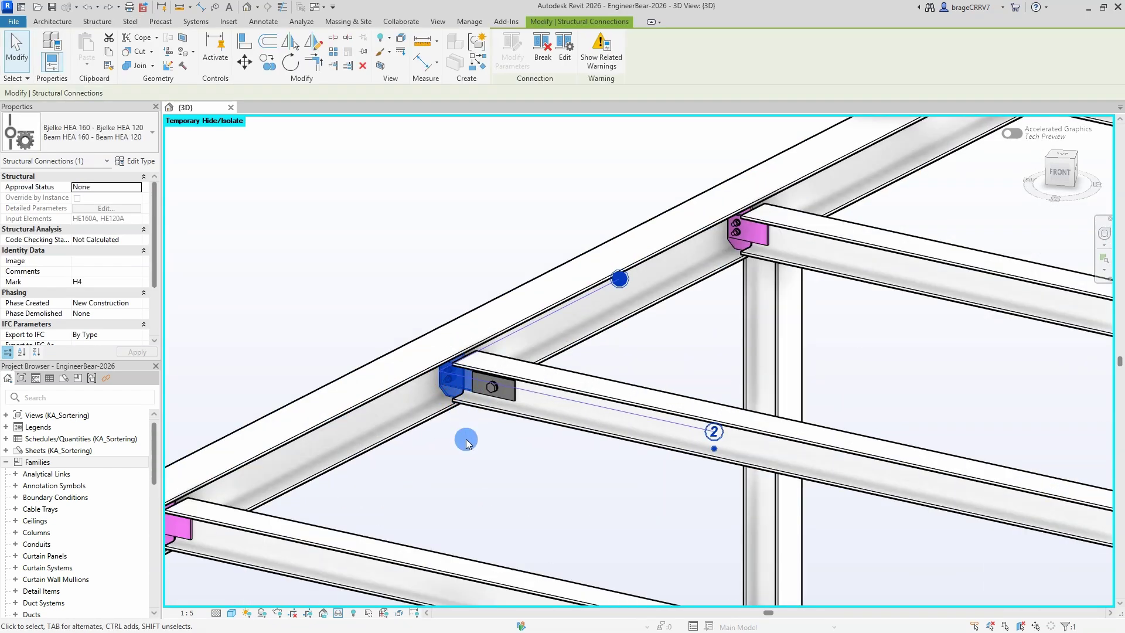
shift+middle_drag(464, 440, 469, 437)
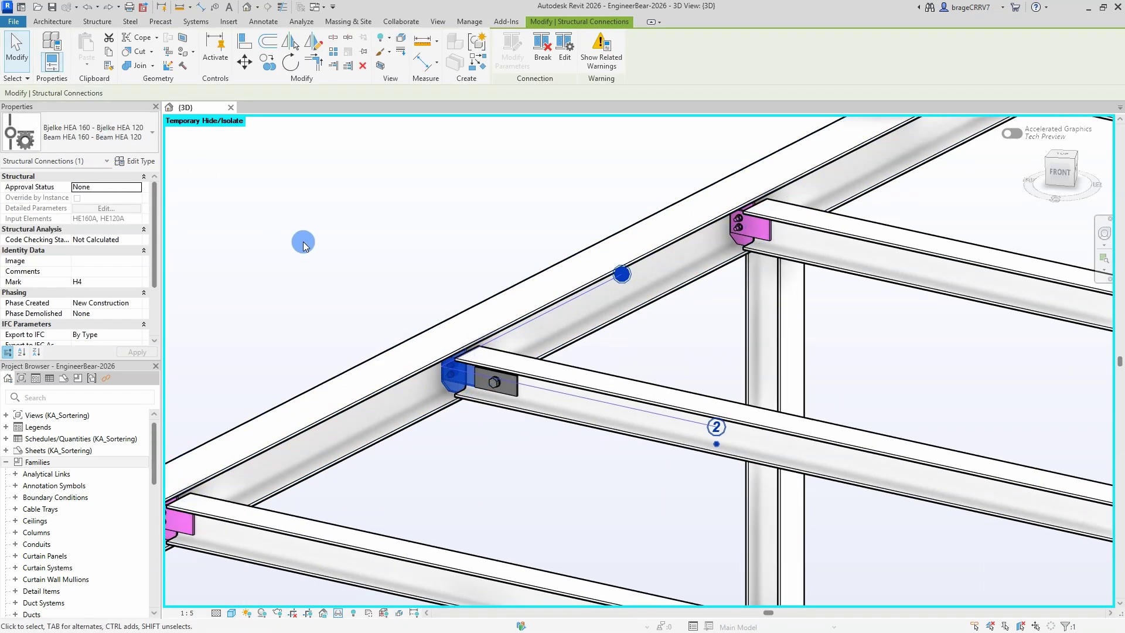
shift+middle_drag(503, 455, 491, 454)
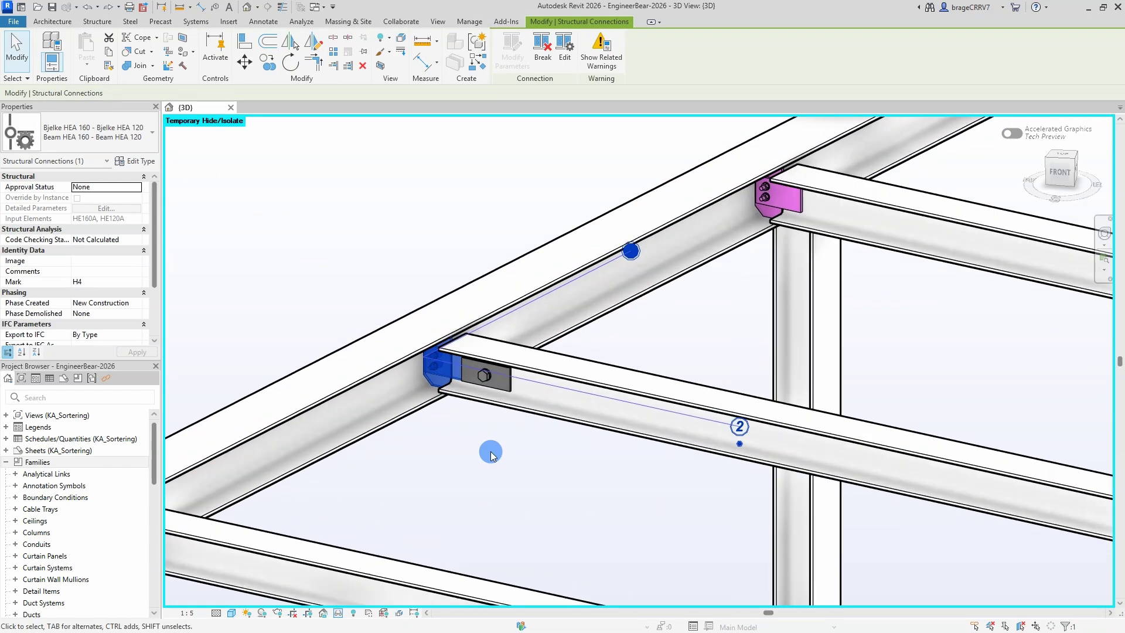
click(759, 202)
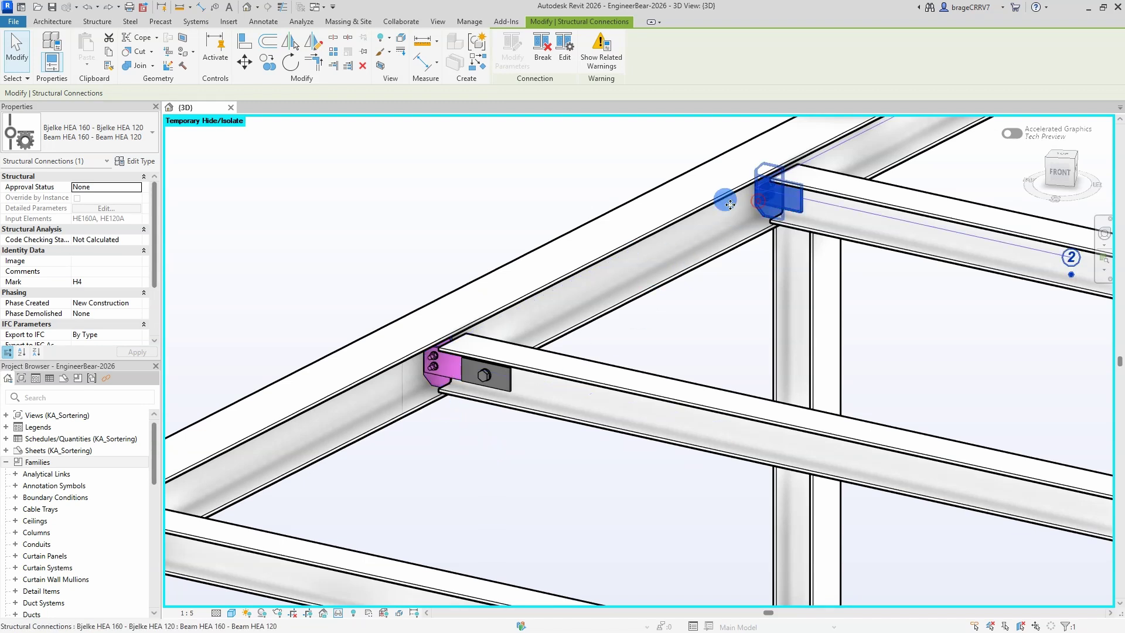
click(514, 190)
click(426, 375)
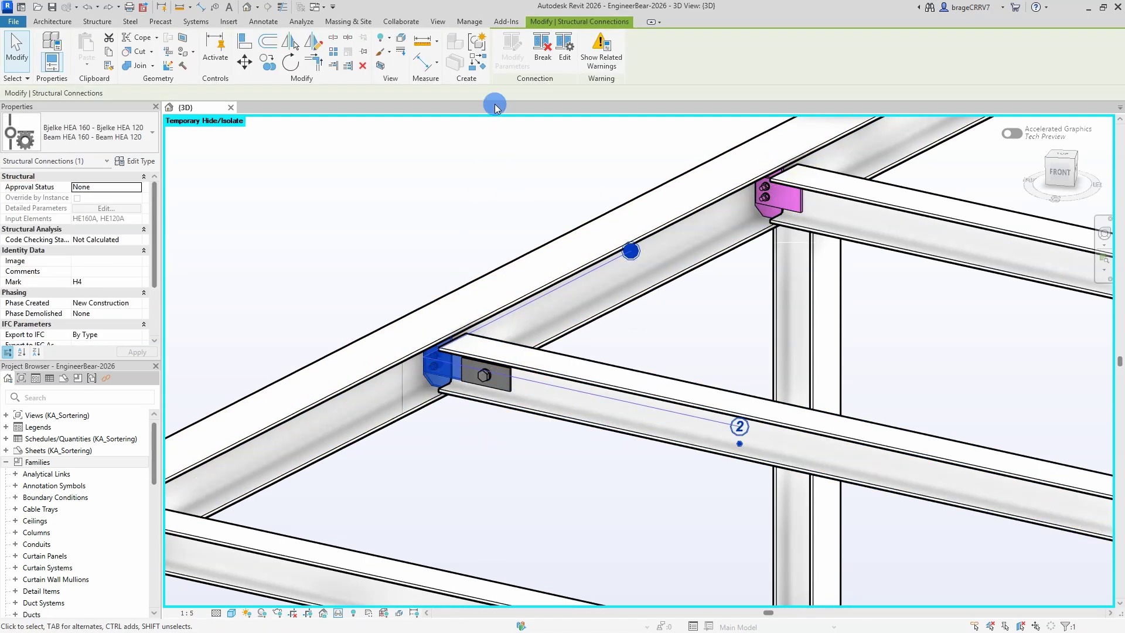
click(564, 47)
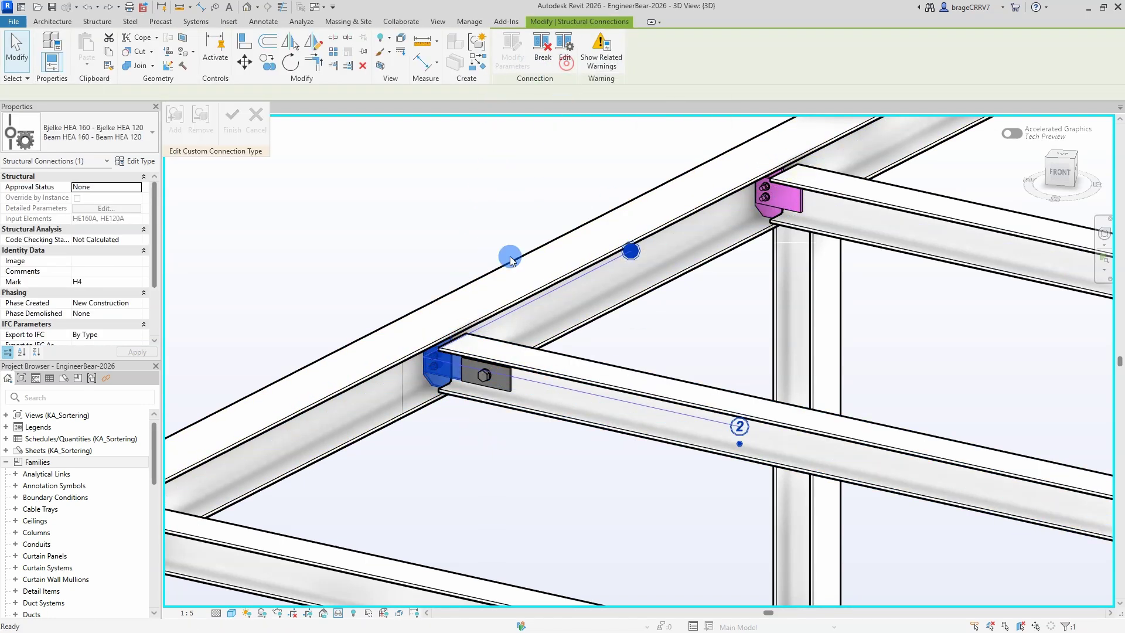
- Set the bolt group's side-1 intermediate distance to 40.0
scroll(438, 385, up, 2)
click(426, 355)
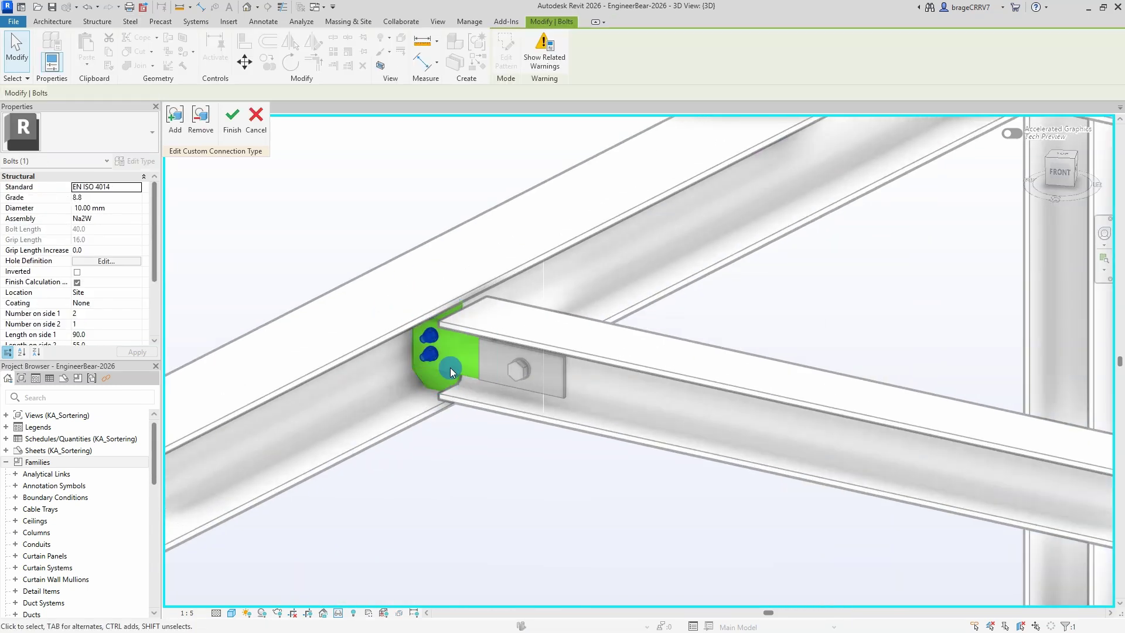
drag(161, 268, 247, 267)
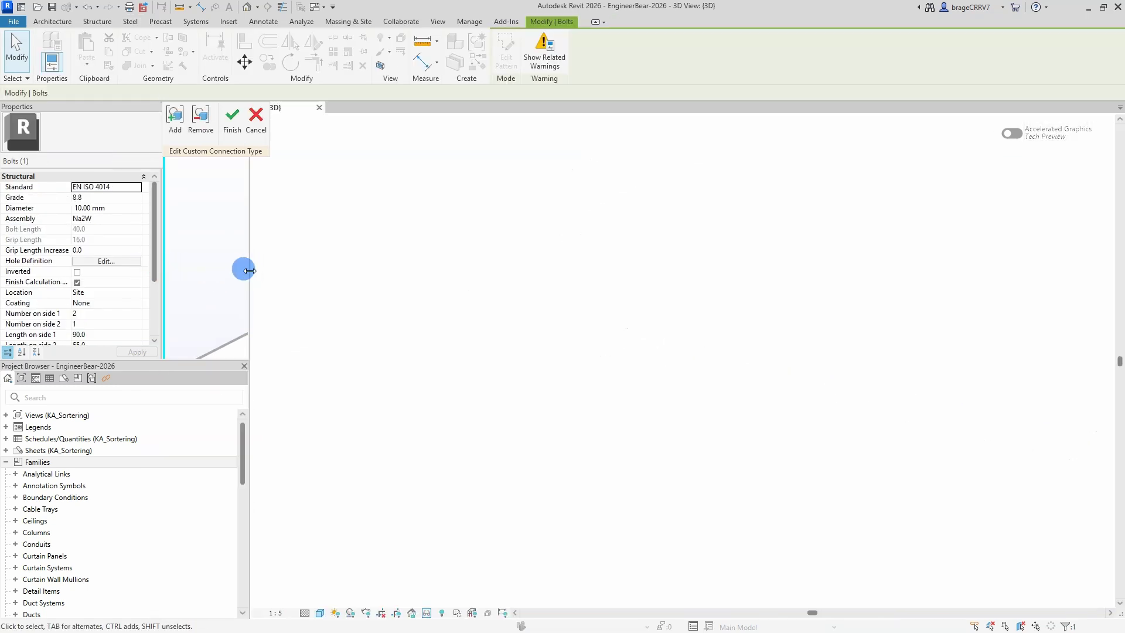
scroll(194, 289, down, 2)
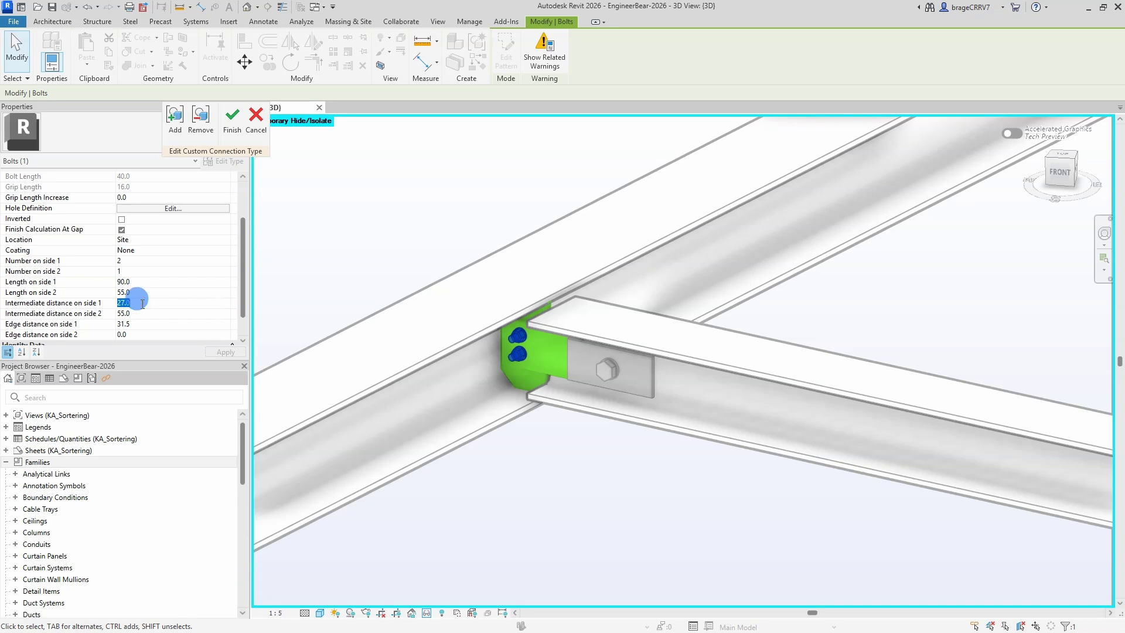
text(60)
click(578, 422)
click(527, 381)
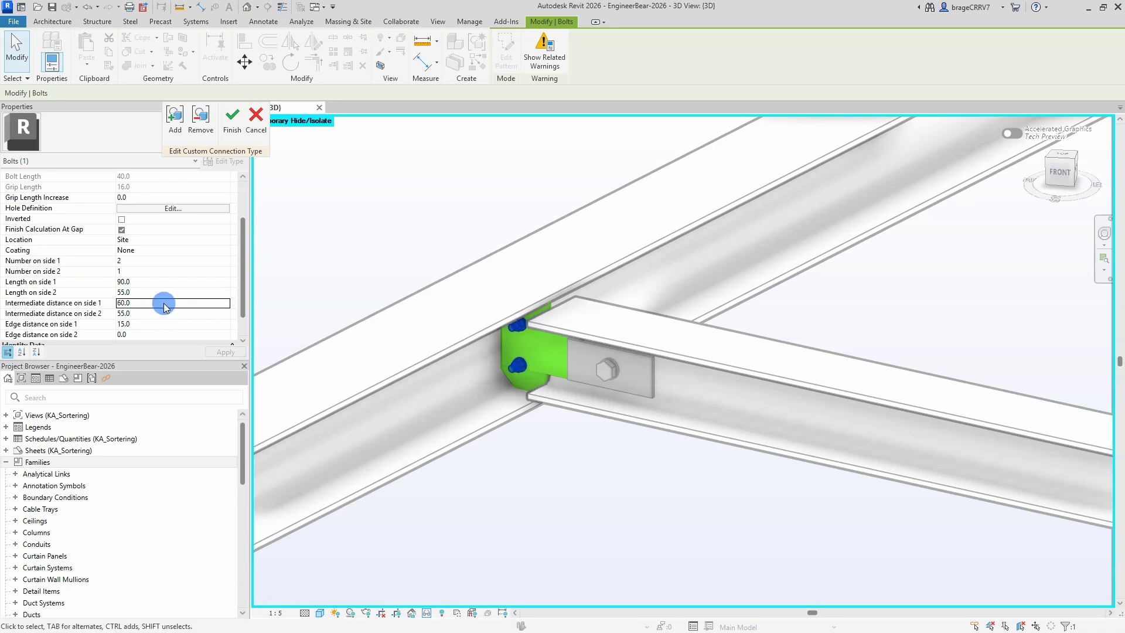
click(600, 441)
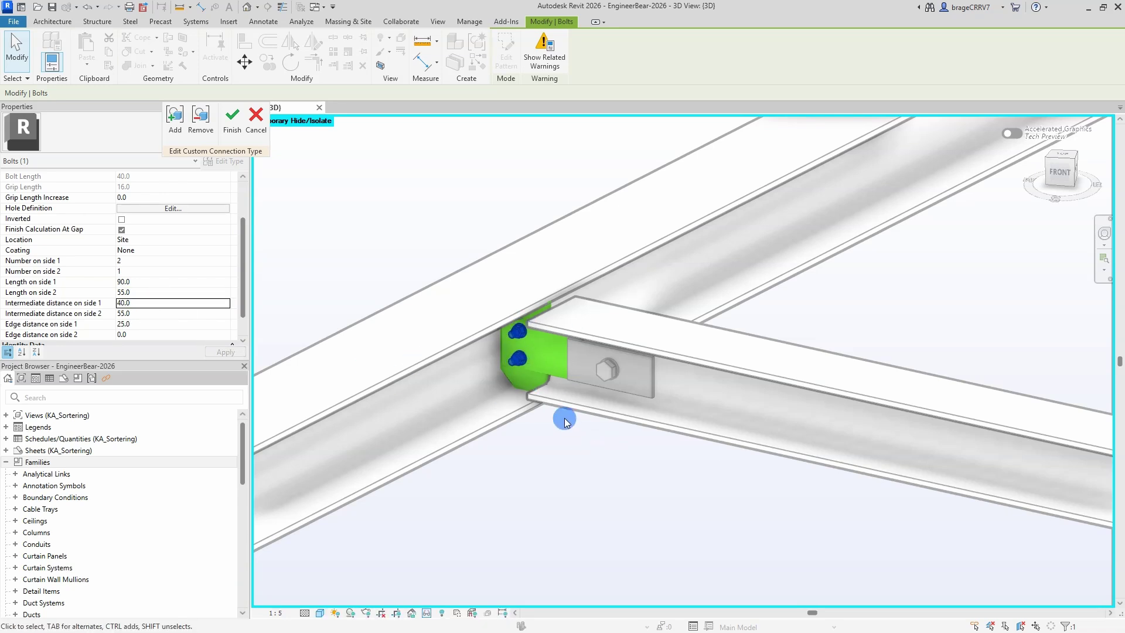
- Recheck the bolt spacing, finish the type edit, and update all connection instances
scroll(410, 283, down, 3)
click(400, 272)
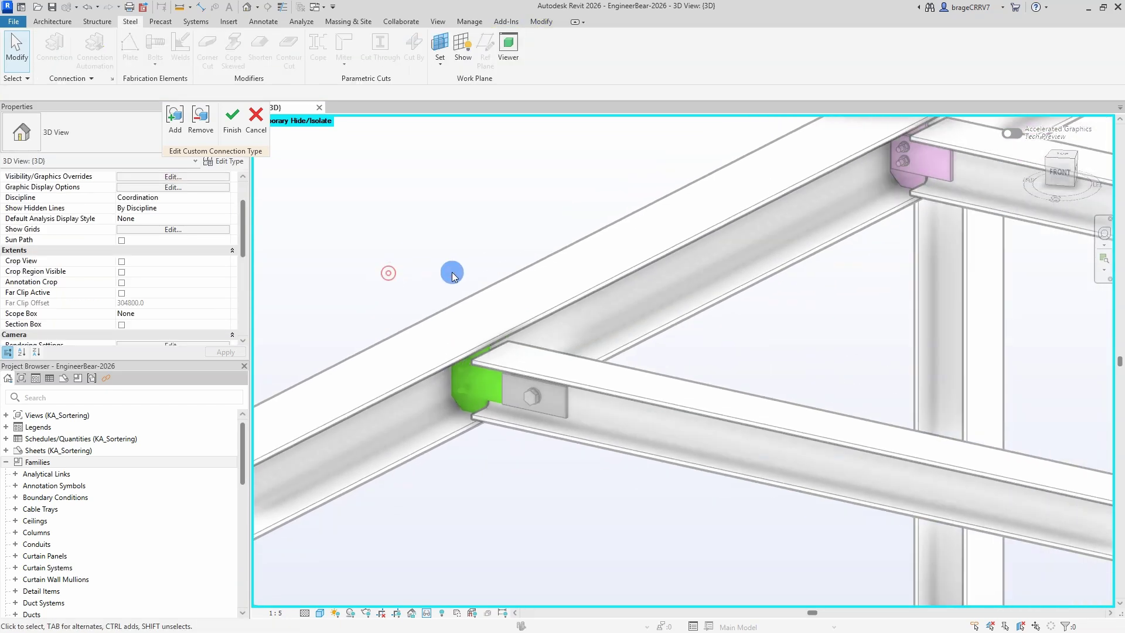
click(460, 393)
click(459, 403)
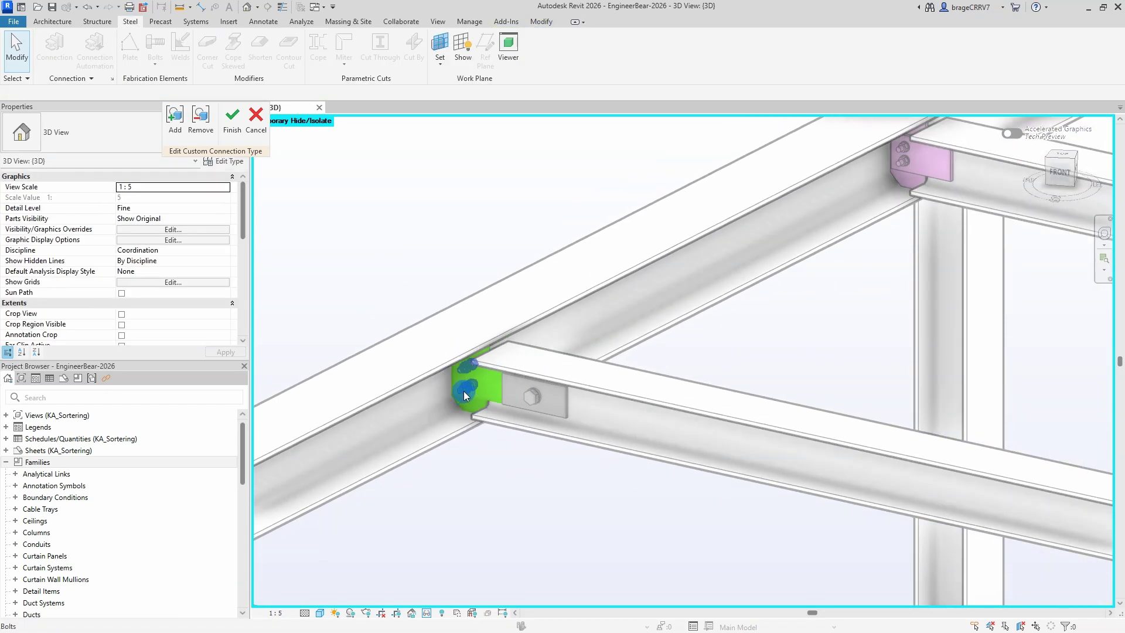
click(463, 390)
scroll(158, 324, down, 3)
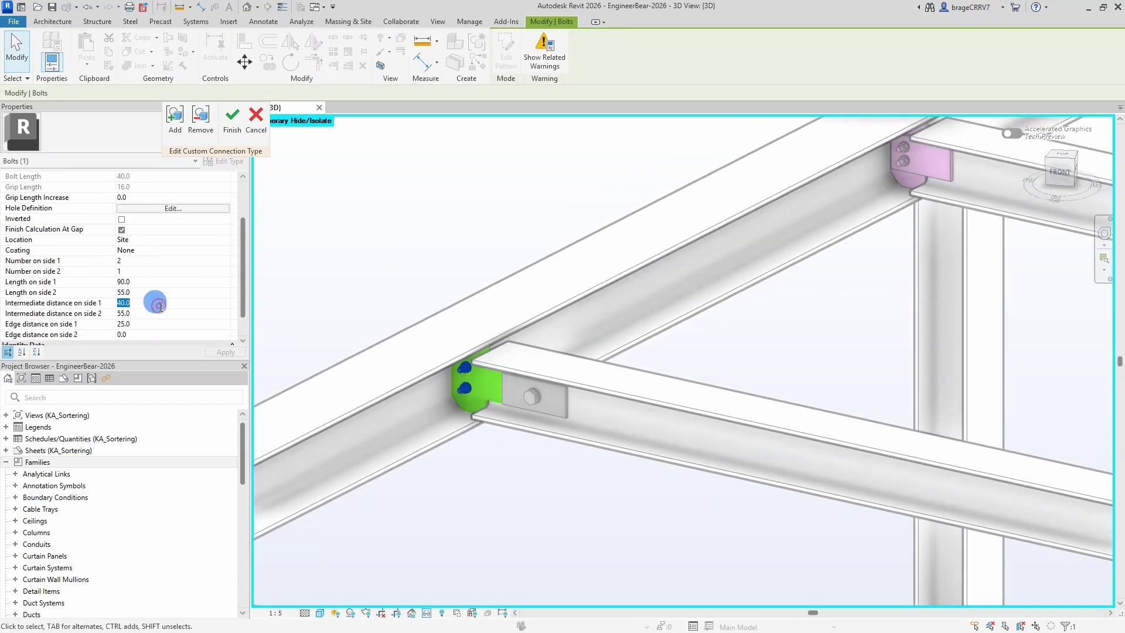
click(504, 467)
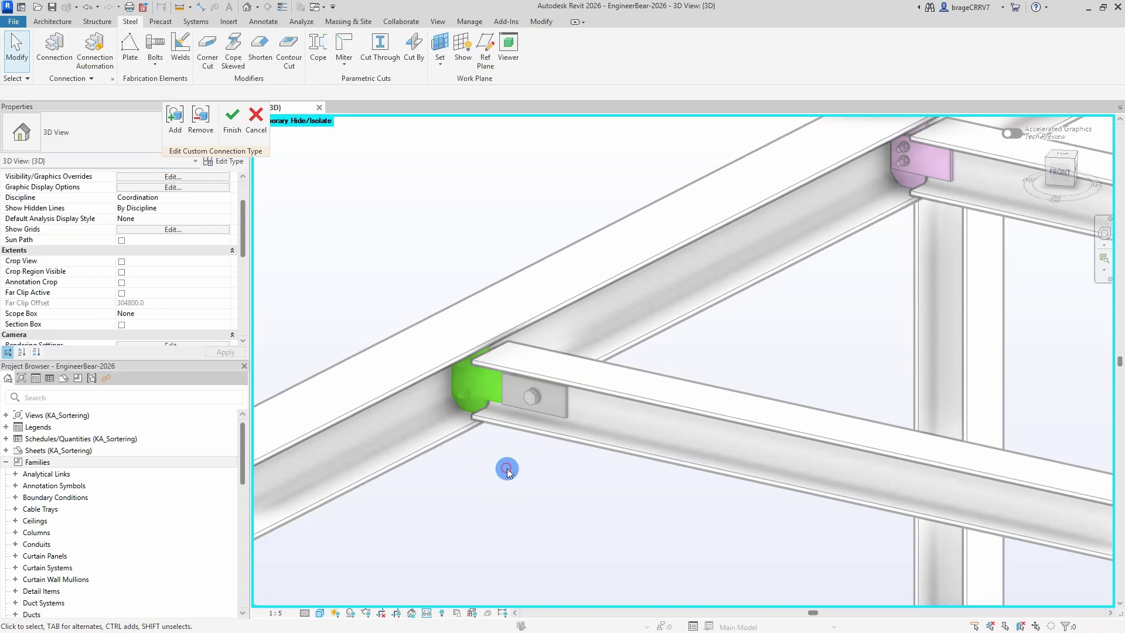
click(226, 130)
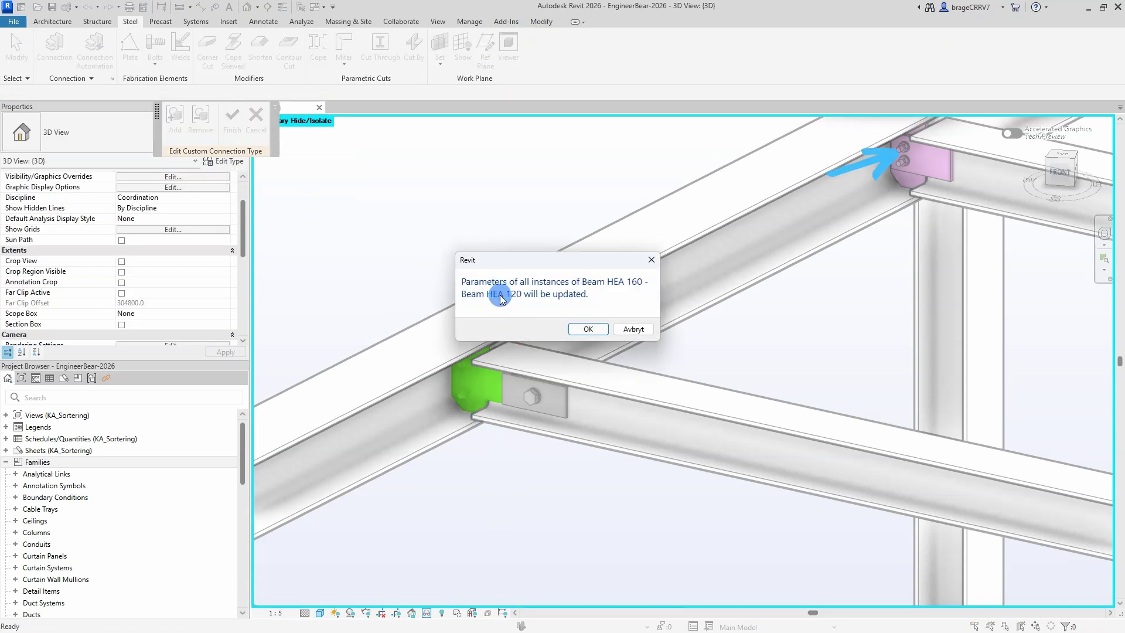
click(567, 333)
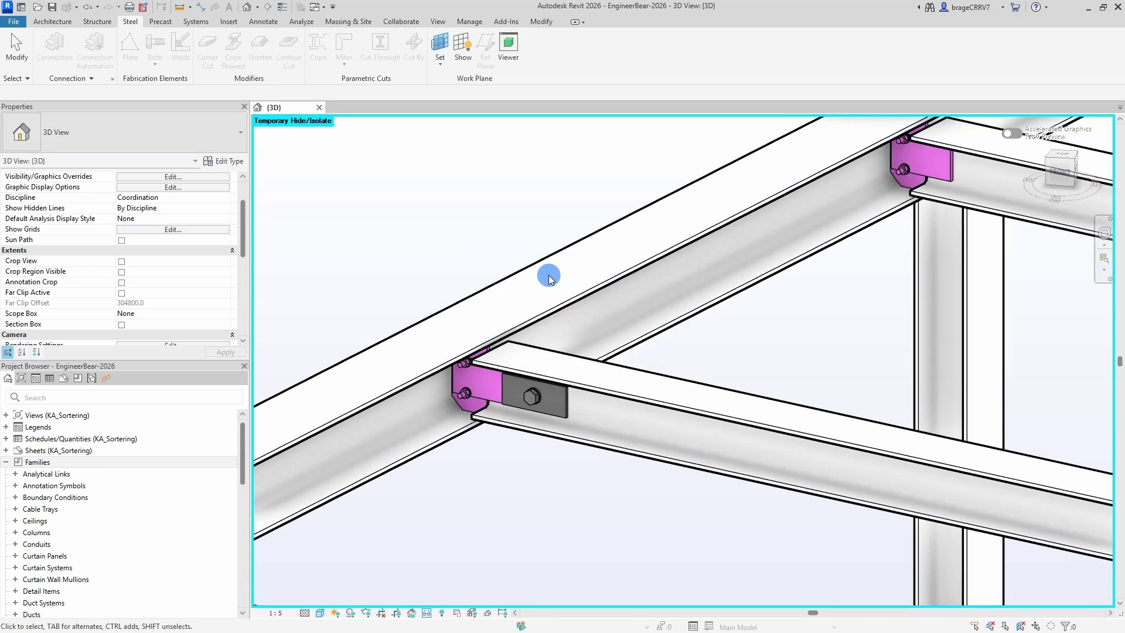
- Pan across the roof framing and open a roof connection's custom type for editing
scroll(799, 346, down, 5)
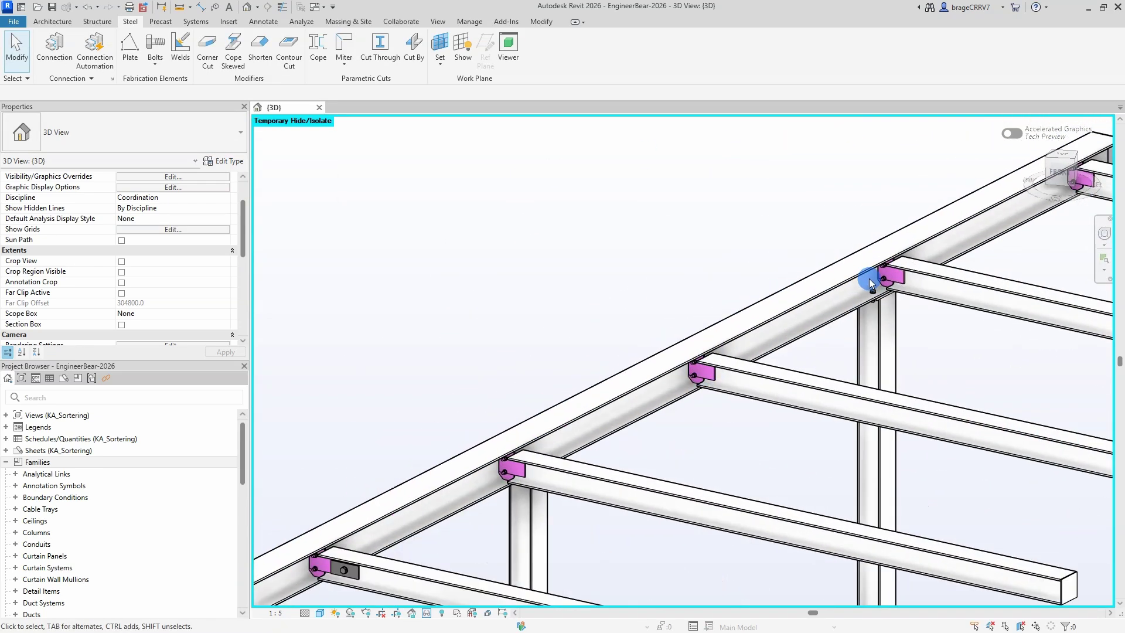
scroll(883, 281, up, 5)
scroll(883, 280, down, 4)
click(930, 279)
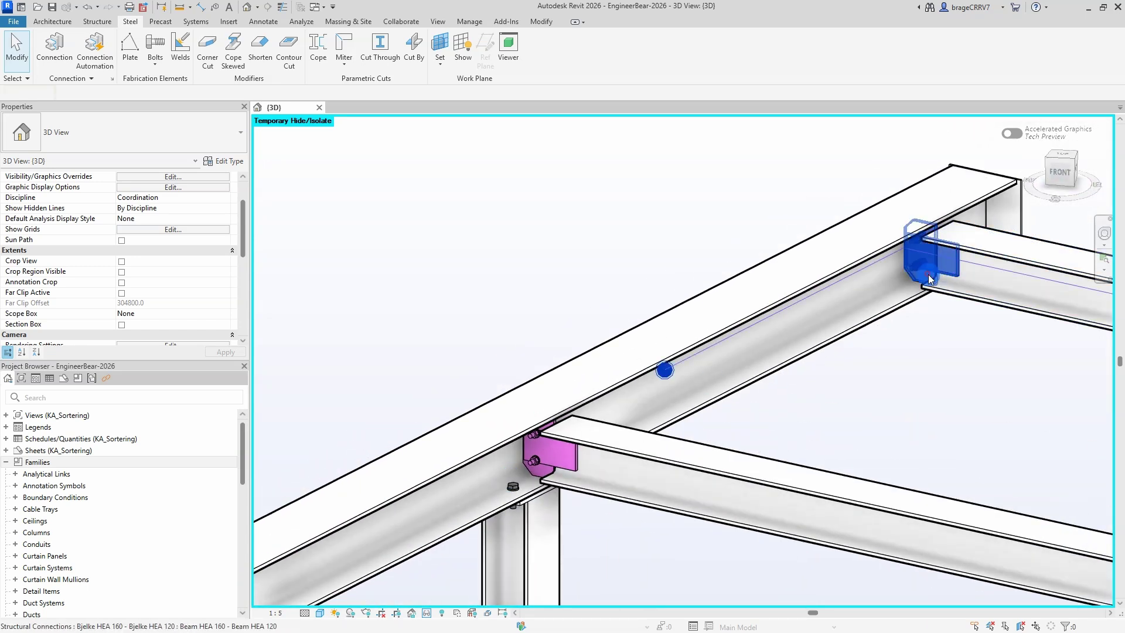
scroll(996, 293, down, 3)
middle_drag(1097, 317, 474, 447)
key(Escape)
double_click(457, 388)
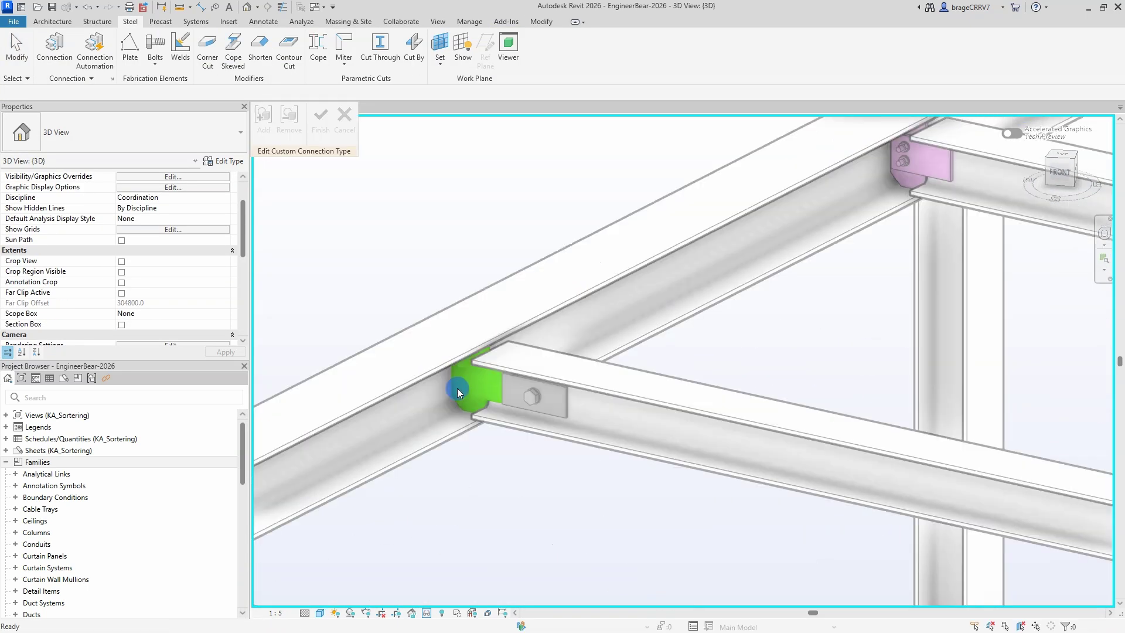
- Review the connection's bolts, finish editing, and apply the type to every instance
scroll(468, 399, up, 4)
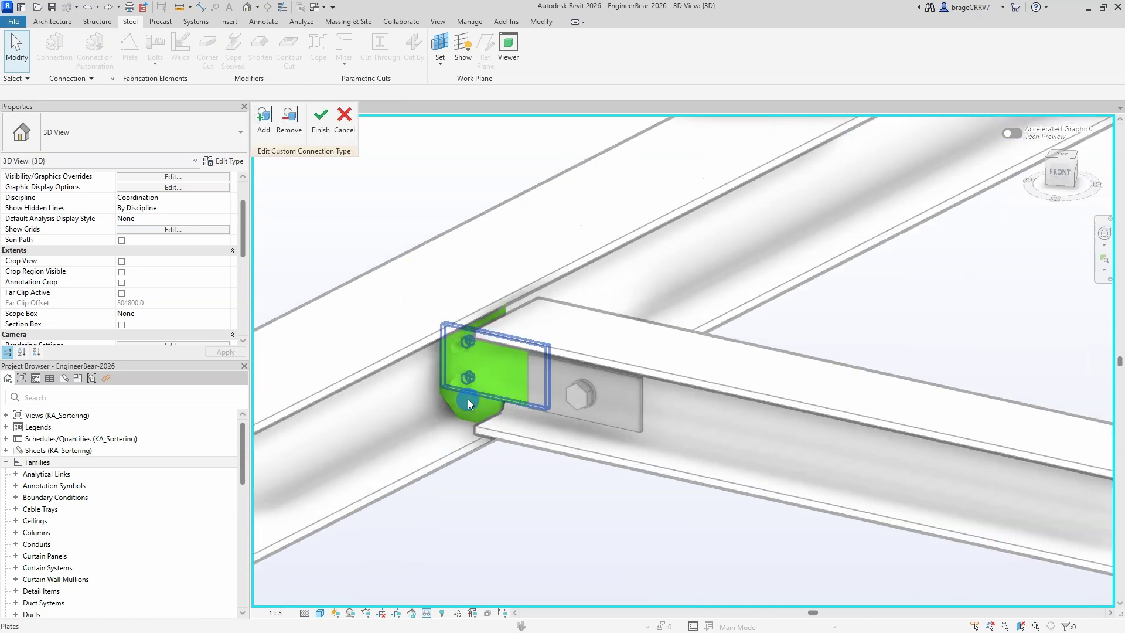
click(449, 380)
key(Escape)
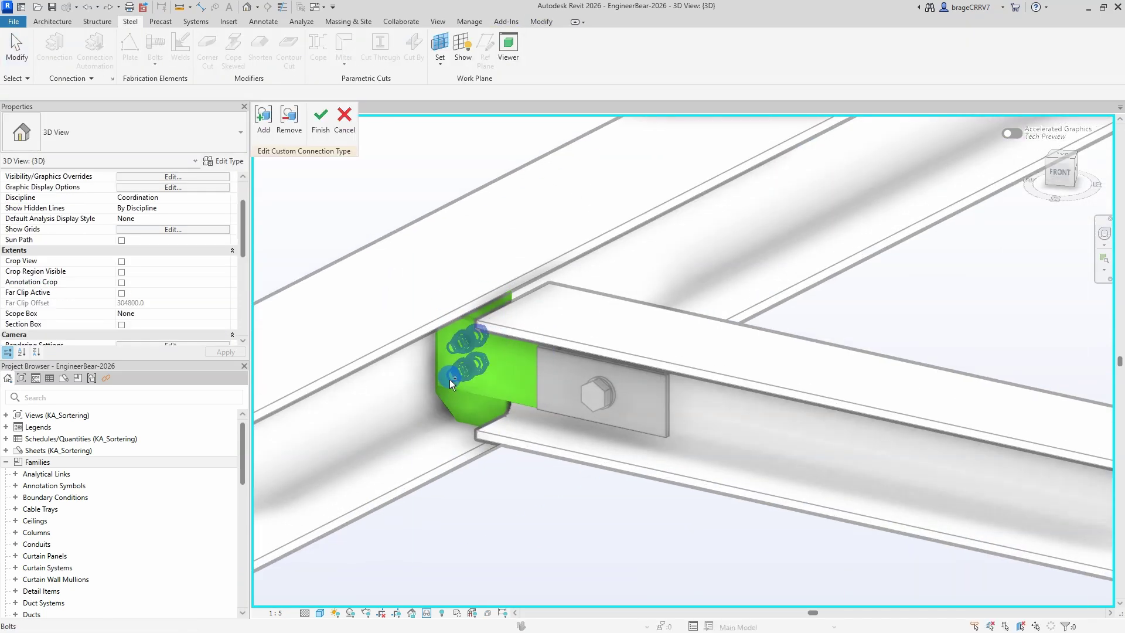
click(449, 380)
scroll(515, 504, down, 5)
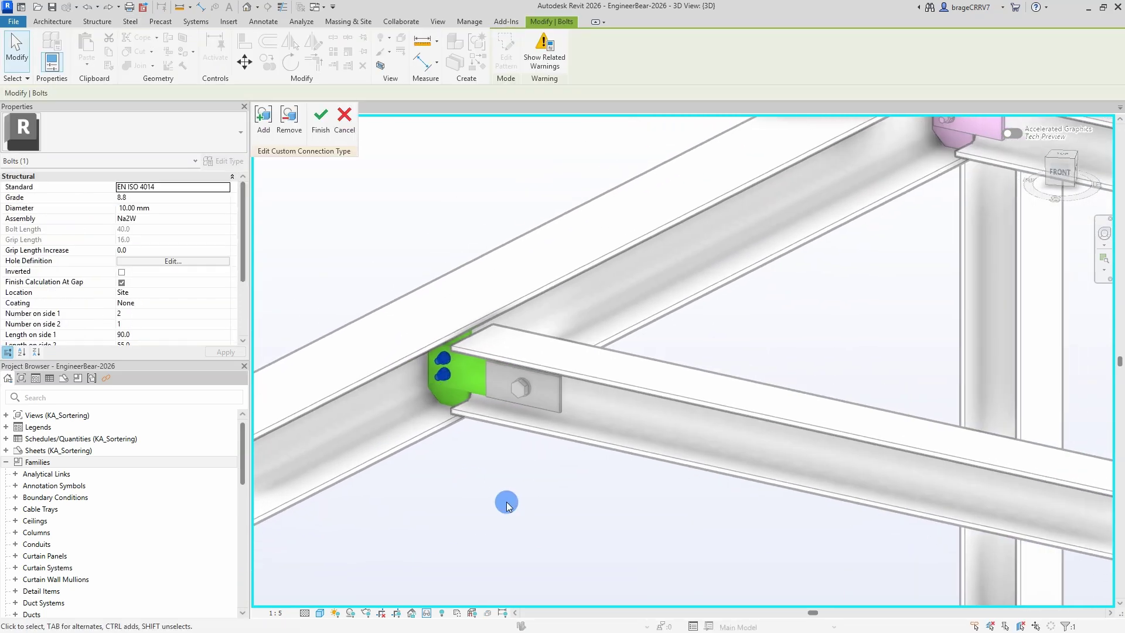
key(Escape)
click(336, 147)
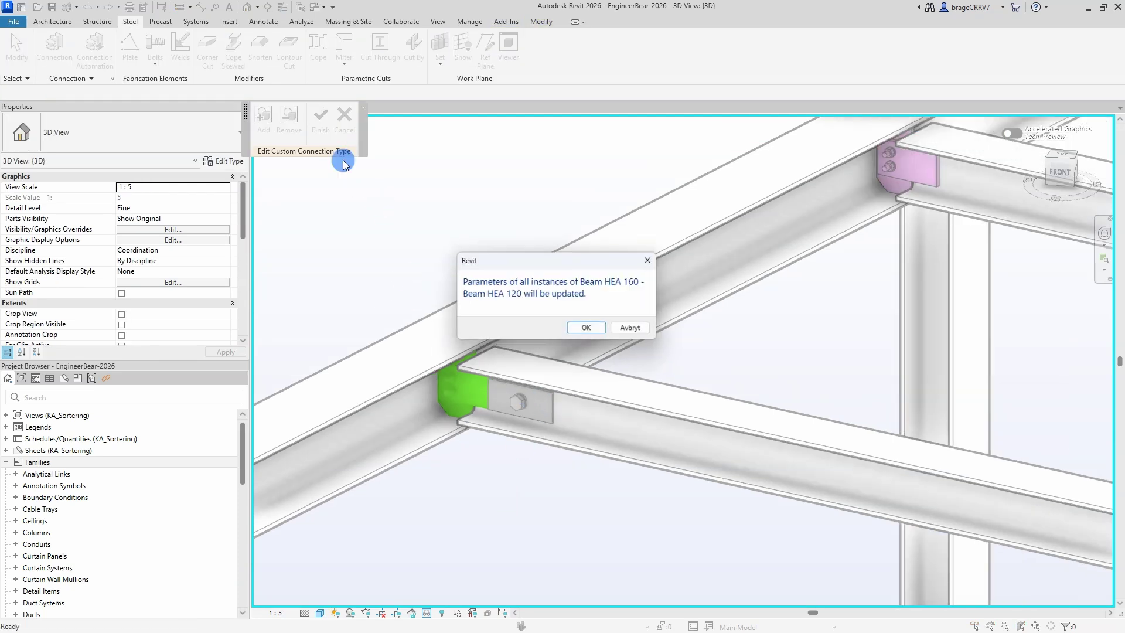
click(583, 326)
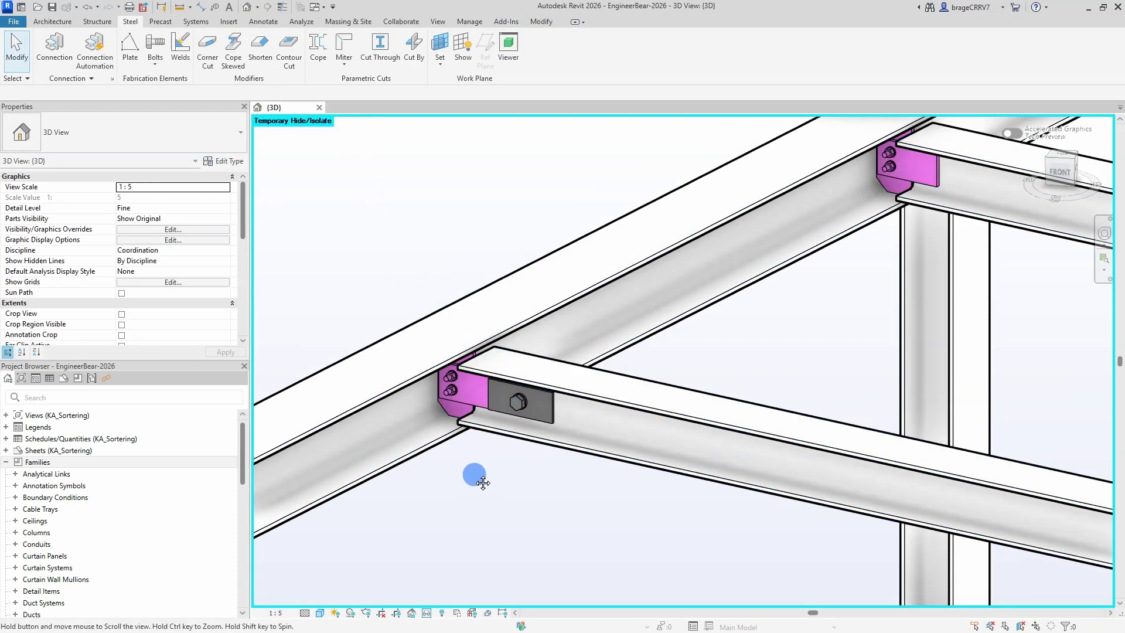
- Add the web plate and its bolt to the HEA 160–HEA 120 connection type for all joints
click(452, 390)
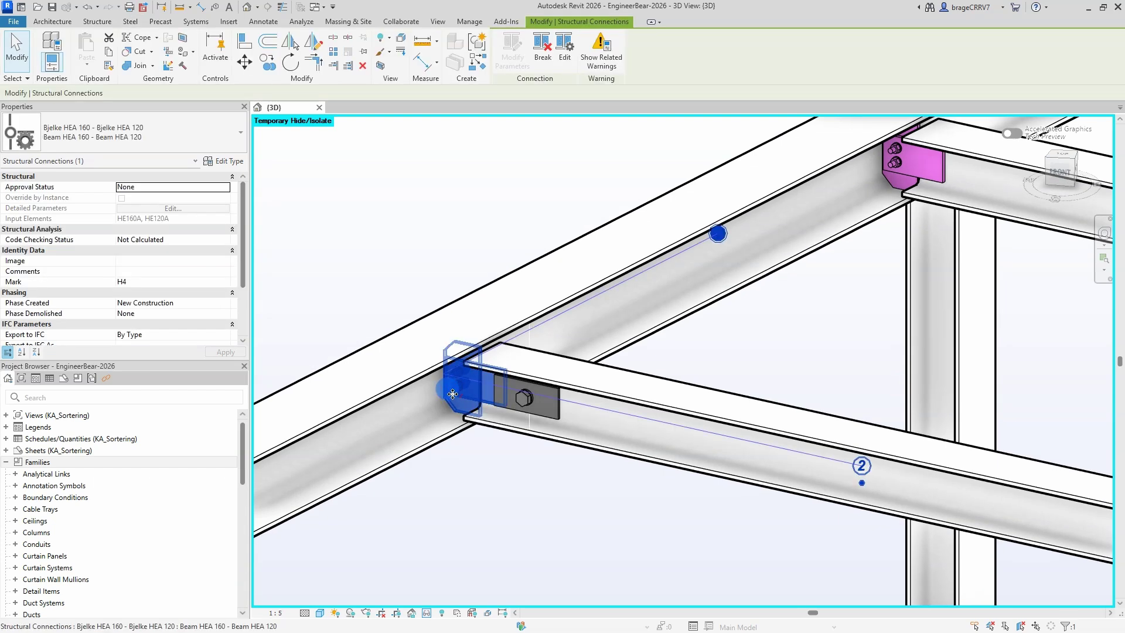
double_click(493, 404)
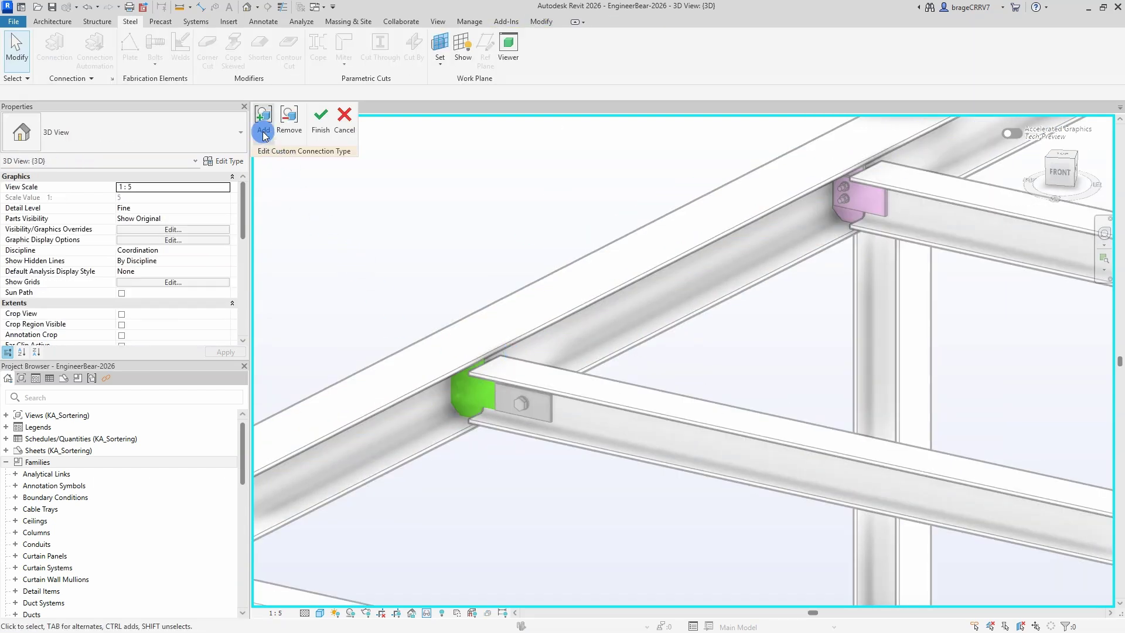
click(263, 116)
drag(372, 282, 661, 530)
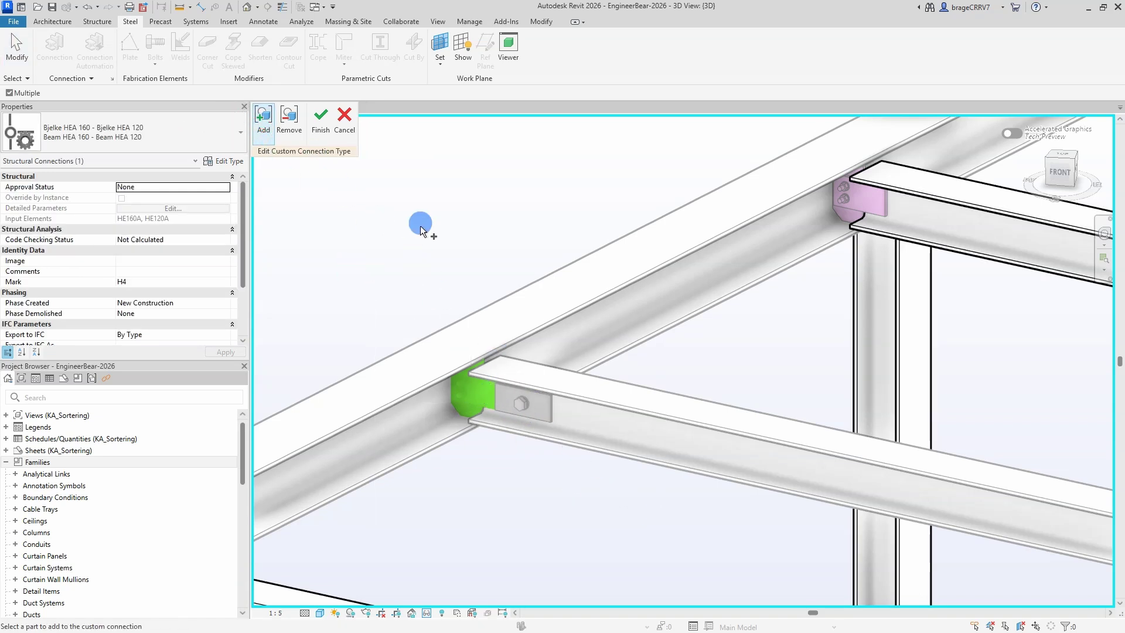
click(321, 117)
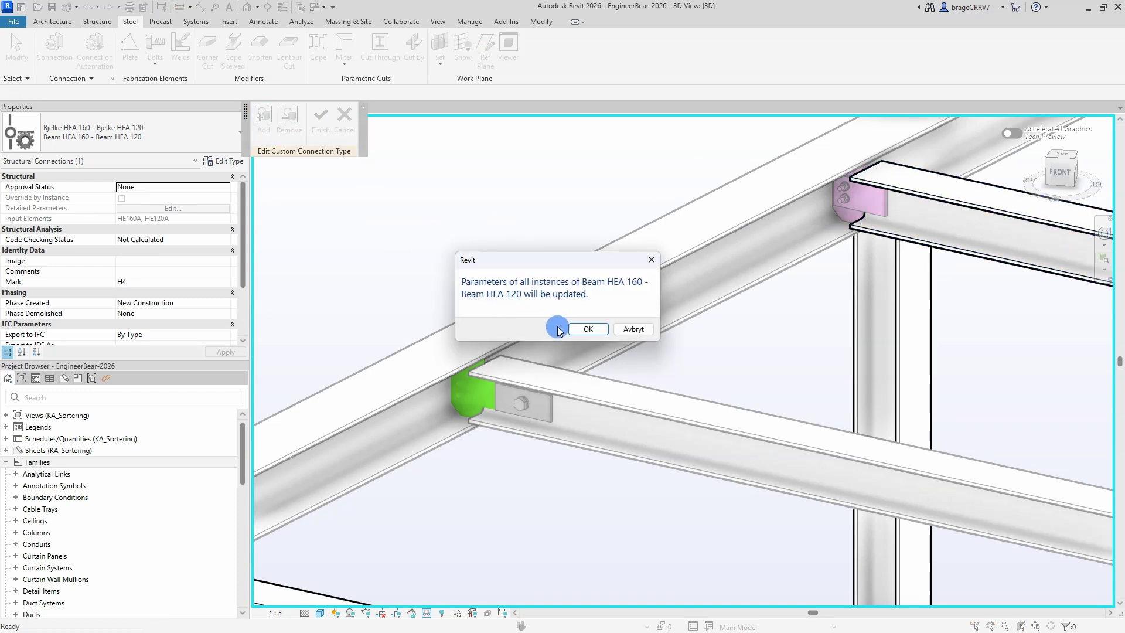
click(587, 328)
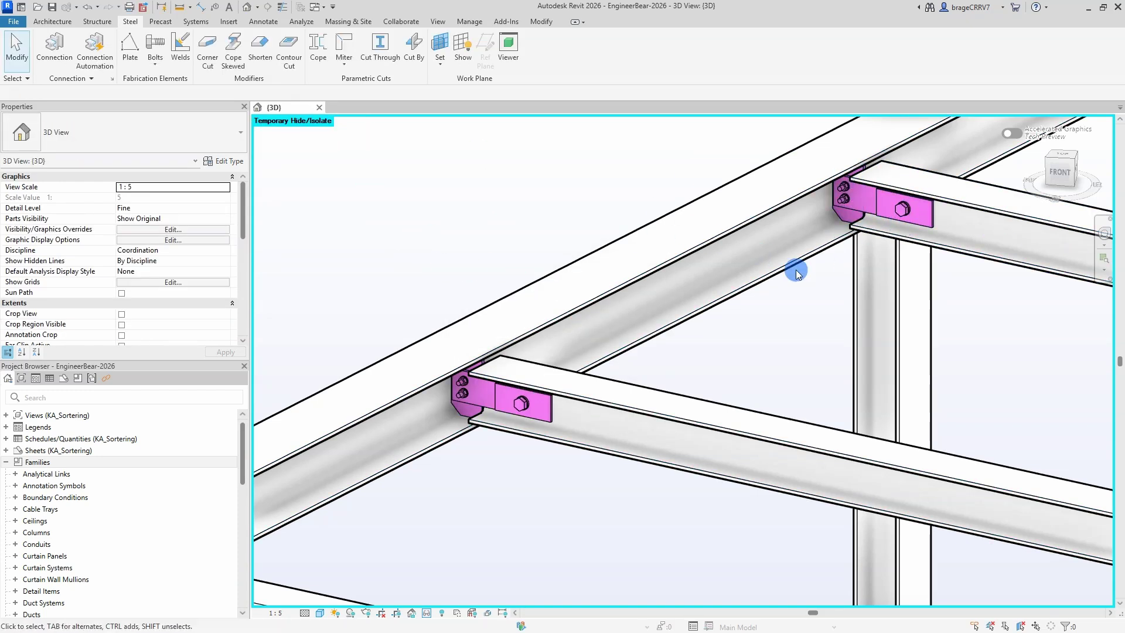
- Select the beam-to-beam connection and start editing its custom type
scroll(756, 300, down, 5)
scroll(755, 299, down, 2)
scroll(750, 290, up, 6)
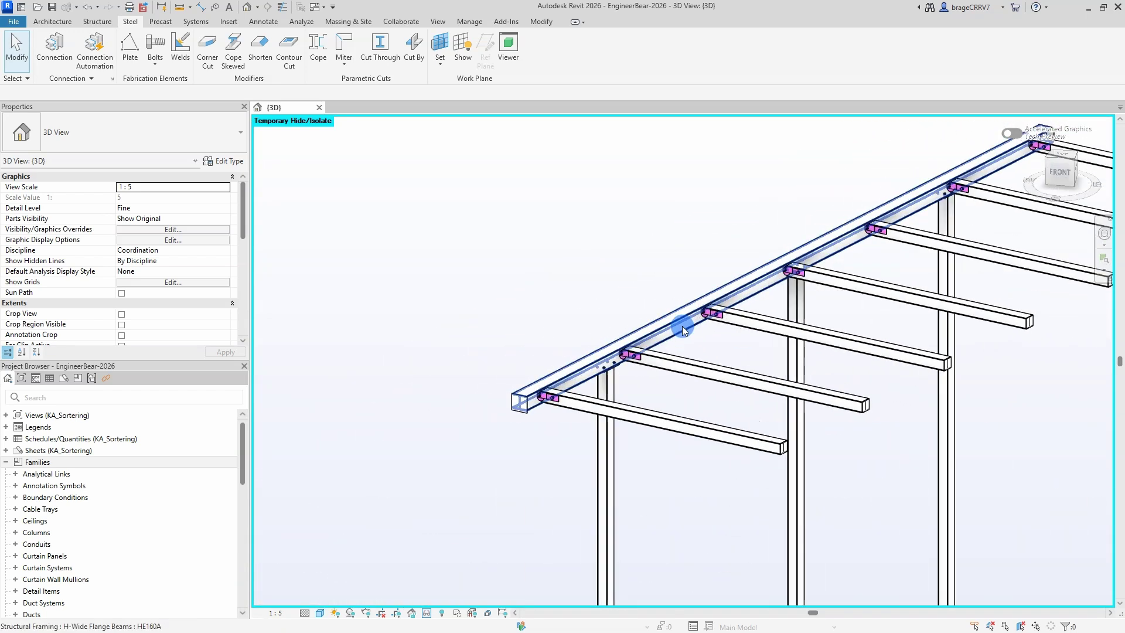
click(749, 293)
middle_drag(747, 294, 708, 371)
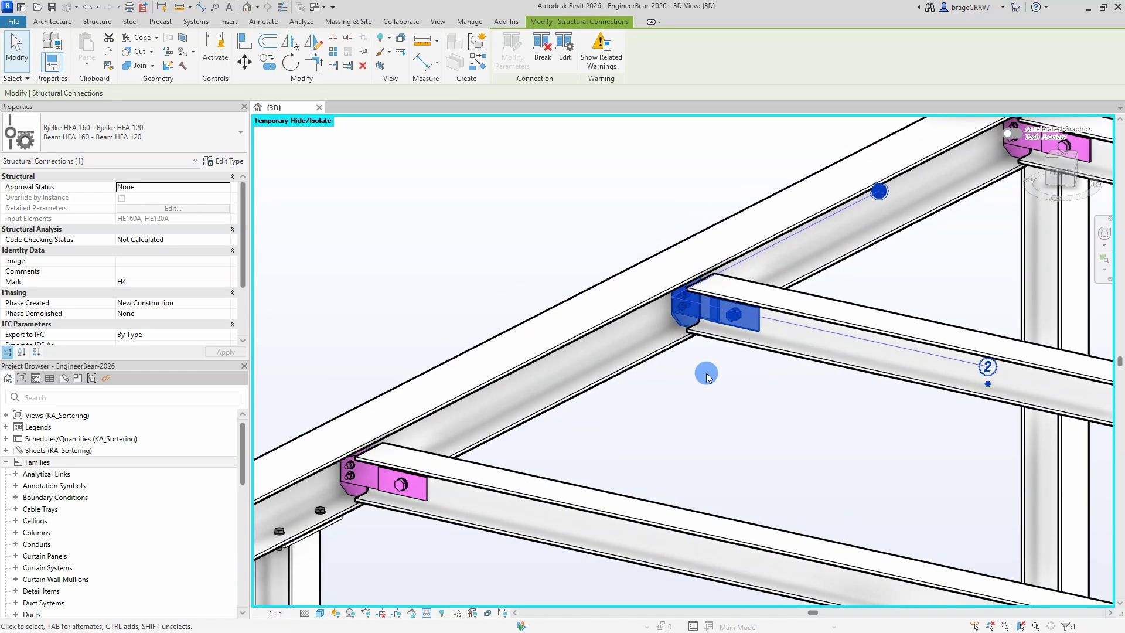
middle_drag(488, 269, 470, 276)
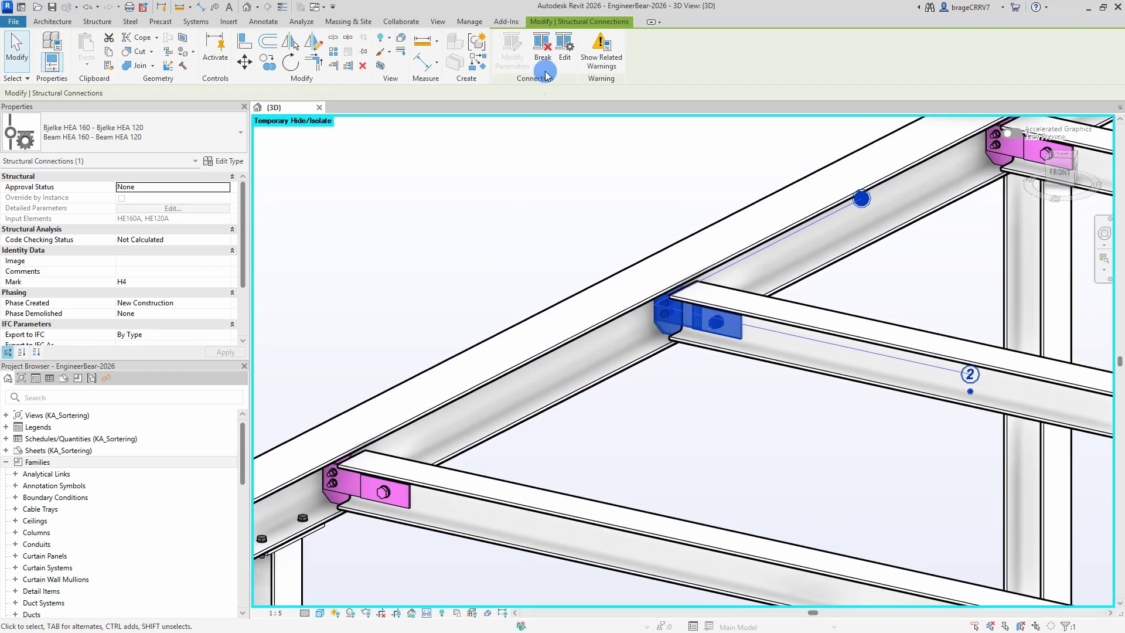
click(558, 59)
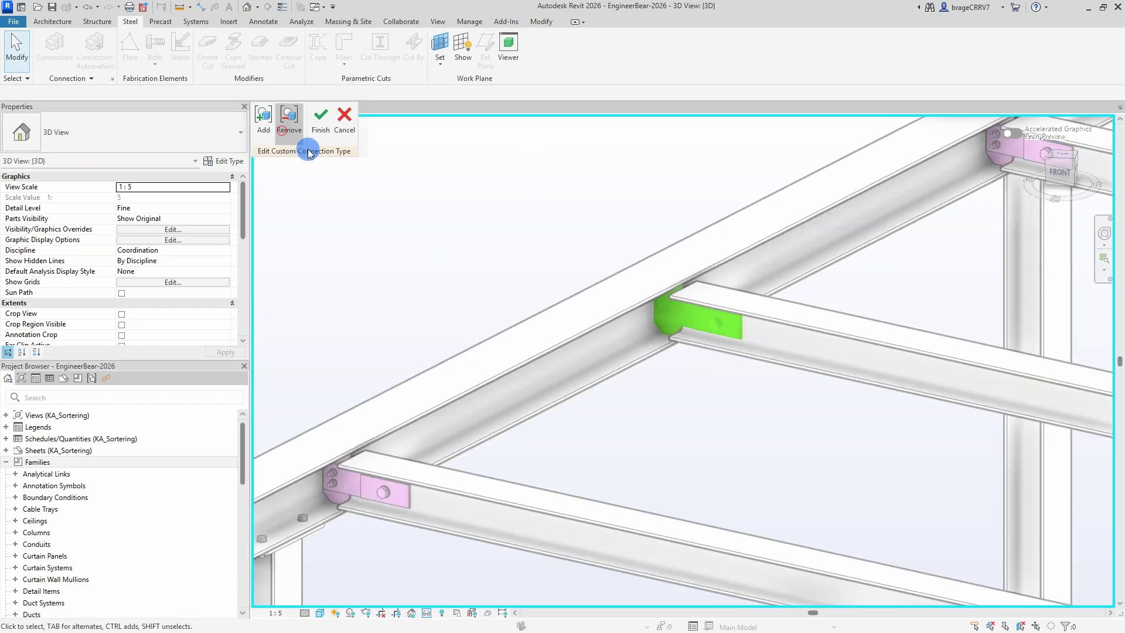
- Remove the bolt on the green plate from the type and update all instances
click(289, 120)
scroll(700, 340, up, 4)
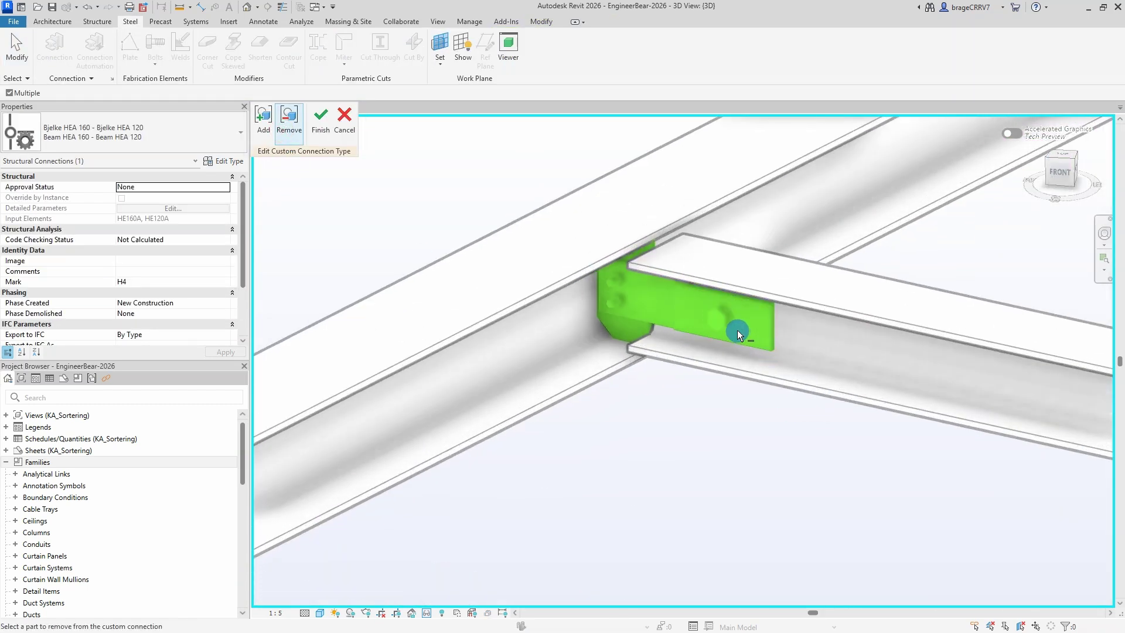
click(713, 322)
scroll(557, 412, down, 5)
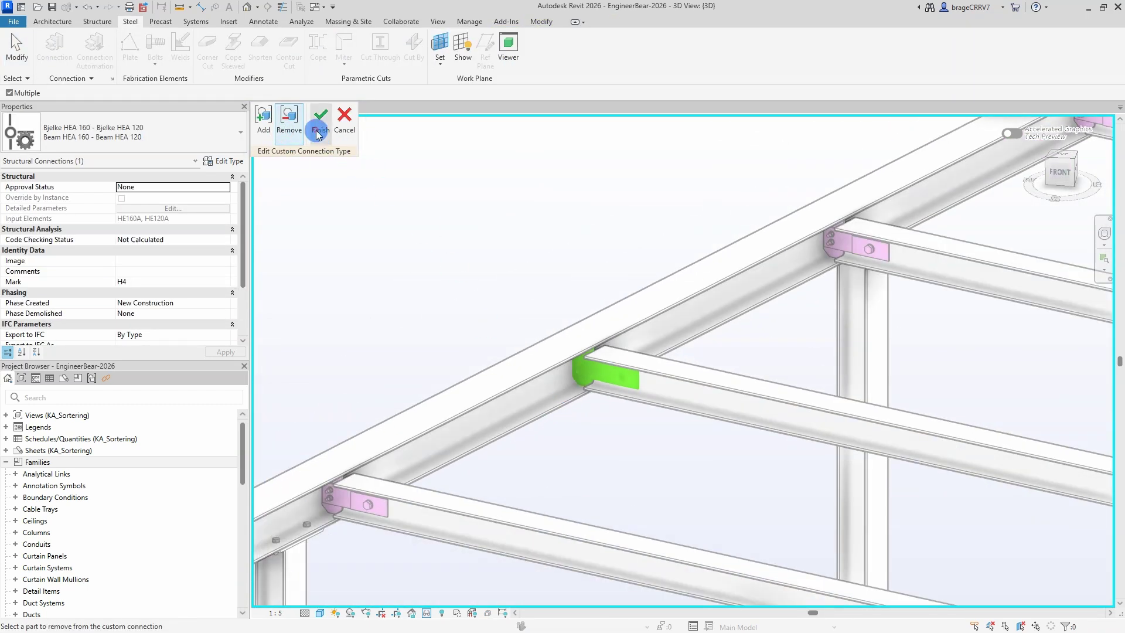
click(321, 117)
click(586, 327)
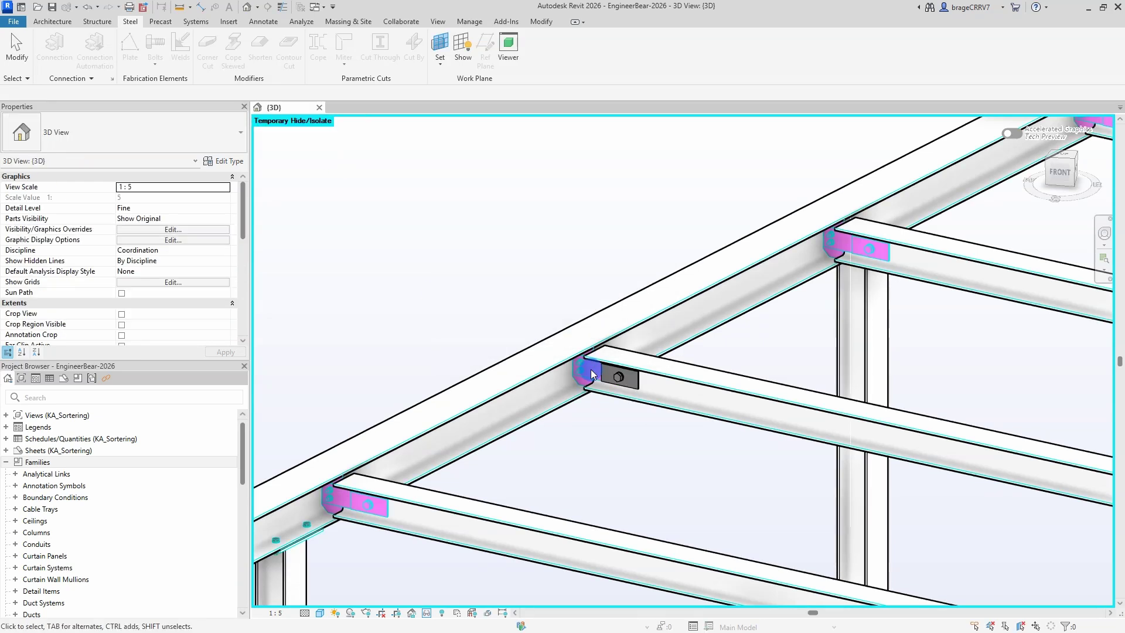
click(537, 386)
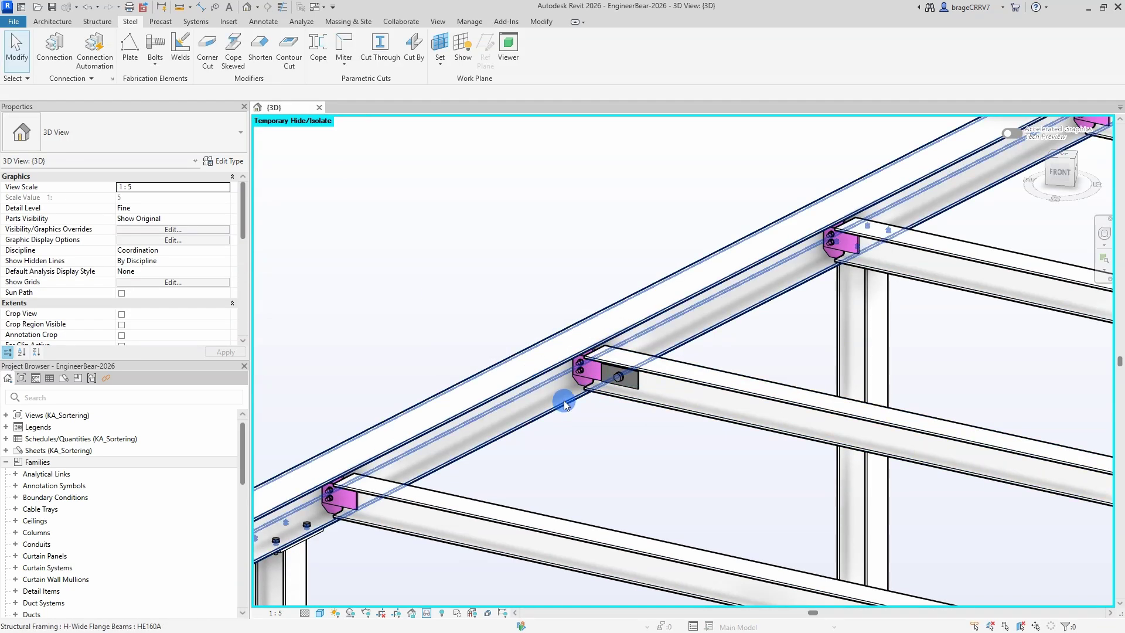
scroll(563, 404, down, 10)
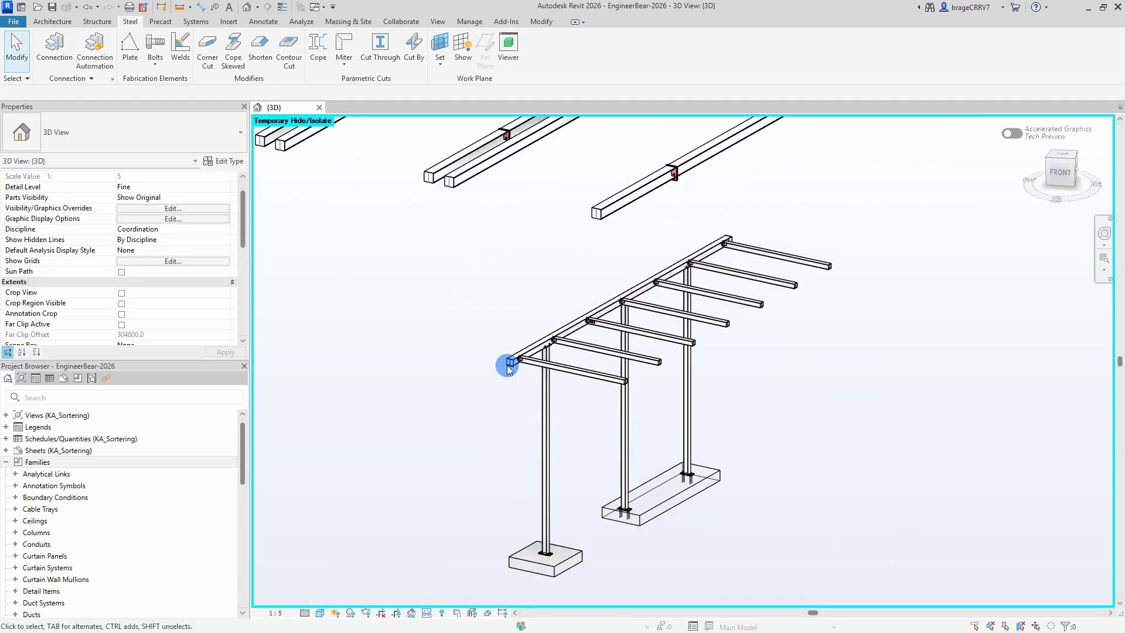
- Sketch a 200 × 520 rectangular steel plate, 12.7 thick, at the lower beam's end
scroll(470, 384, up, 2)
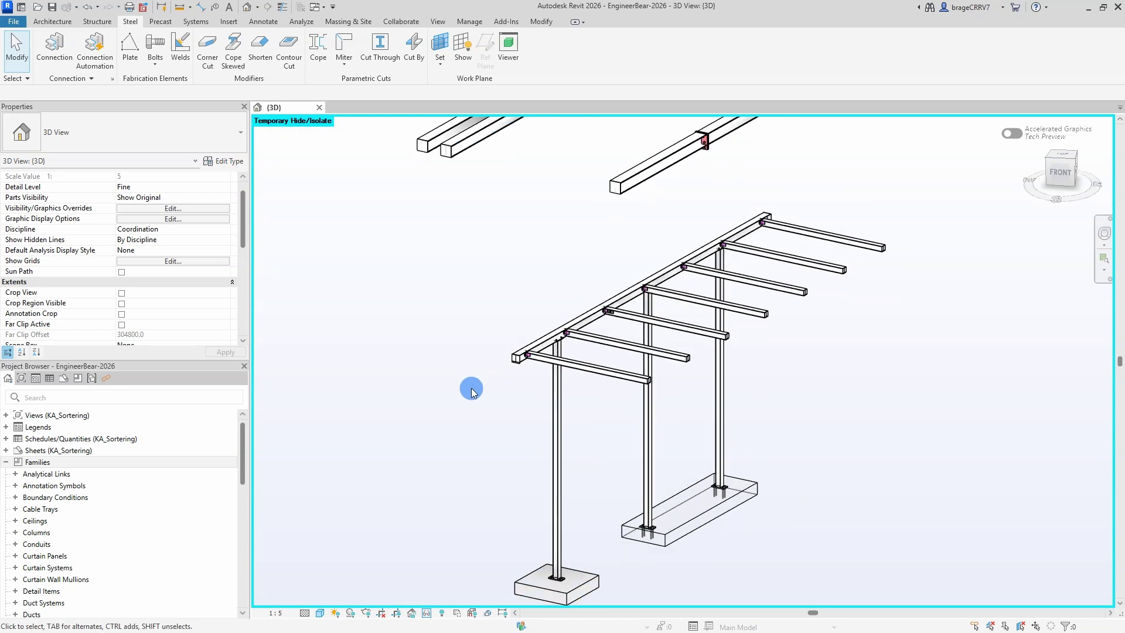
click(121, 63)
scroll(642, 381, up, 5)
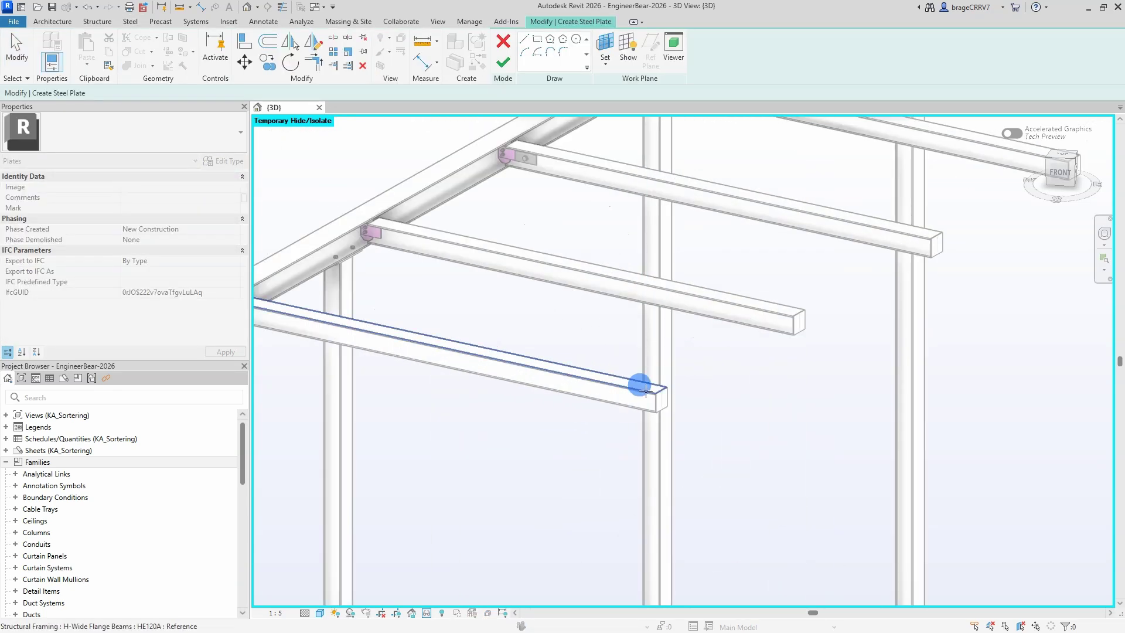
scroll(645, 389, up, 2)
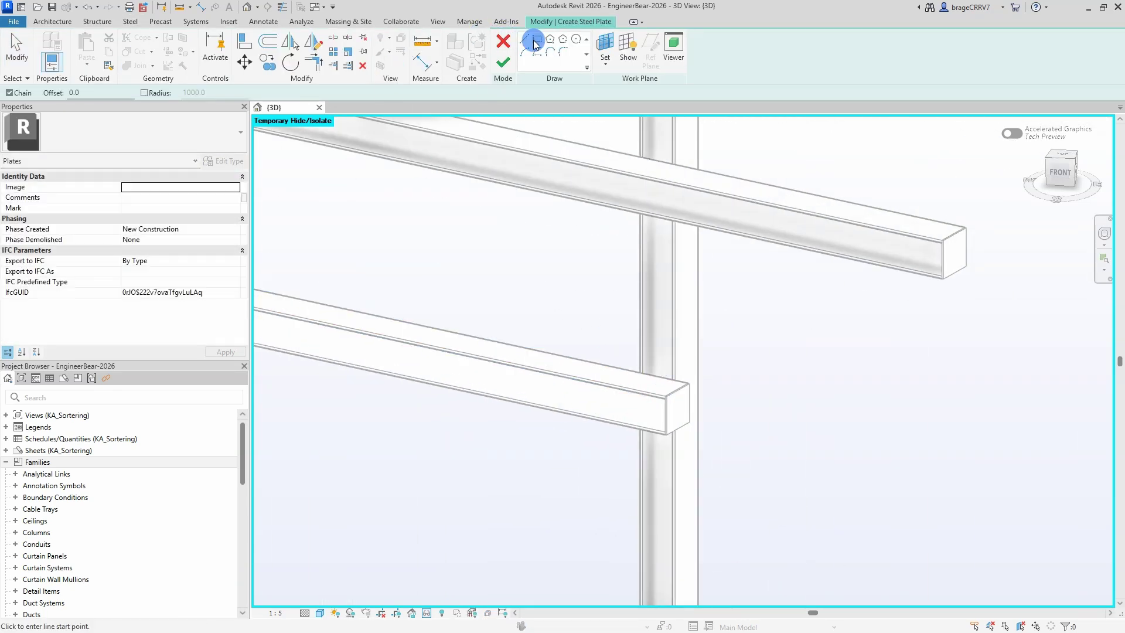
click(536, 42)
click(532, 372)
click(568, 498)
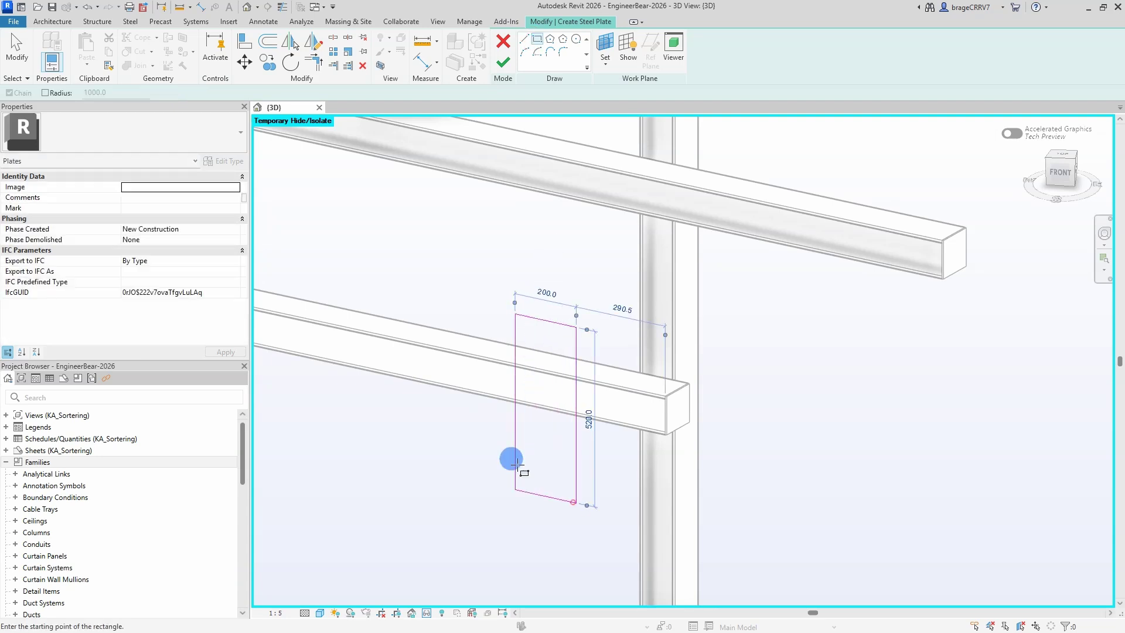
scroll(432, 417, down, 3)
click(495, 61)
click(493, 368)
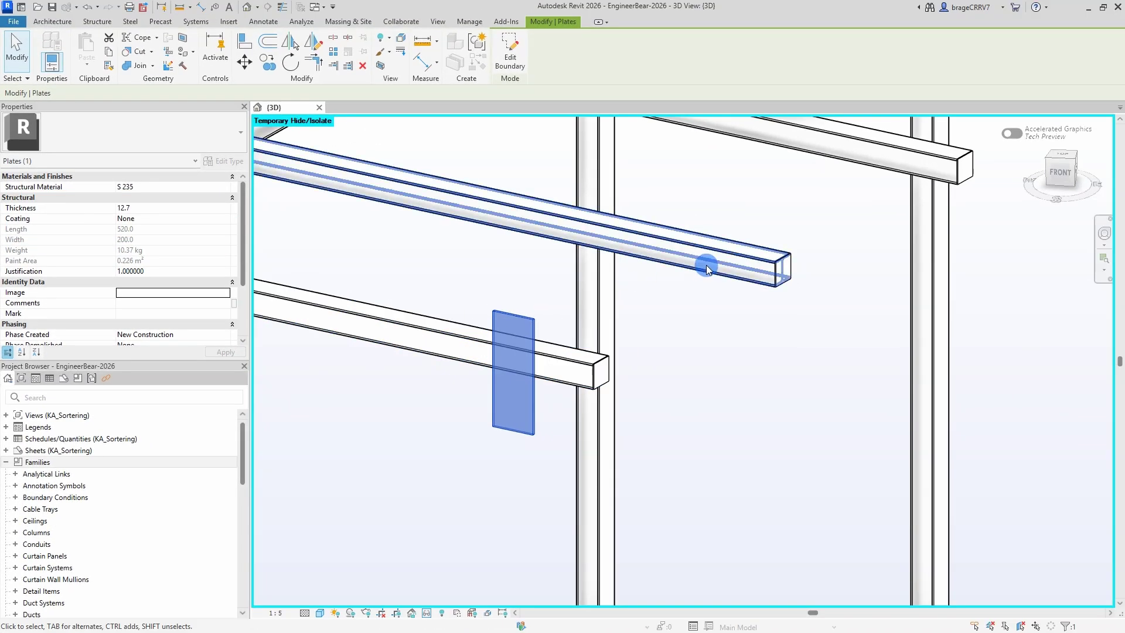
- Select the upper beam to review its properties
click(707, 270)
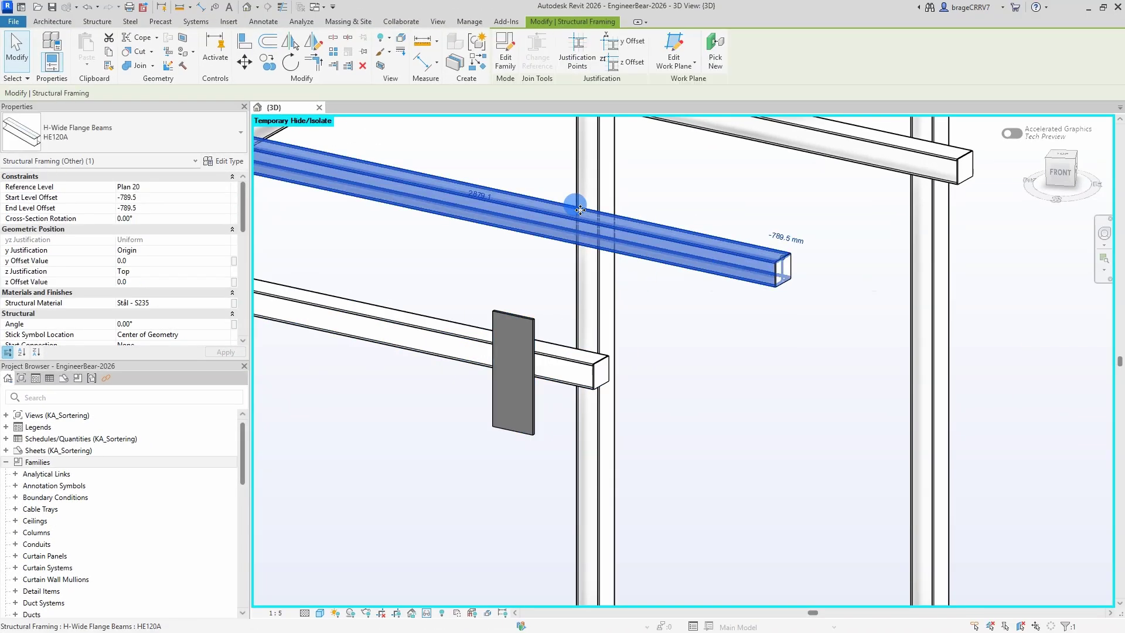
scroll(167, 256, down, 4)
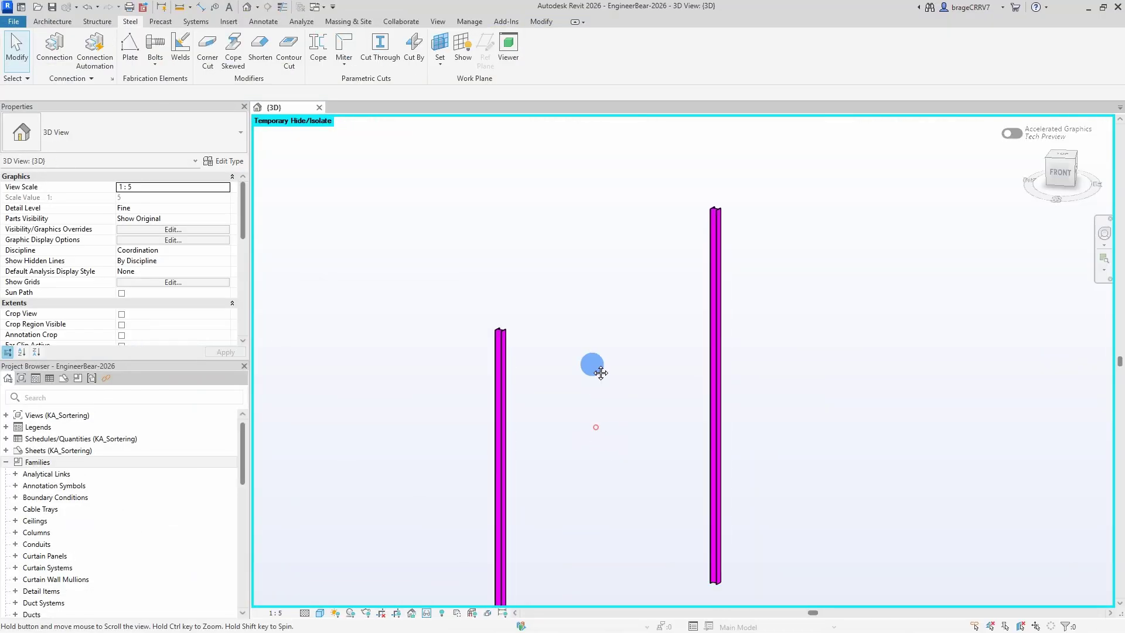
shift+middle_drag(592, 366, 677, 300)
- Check Disable automatic shortening in Structural Settings' Structural Steel Elements tab, accepting the warning
click(465, 21)
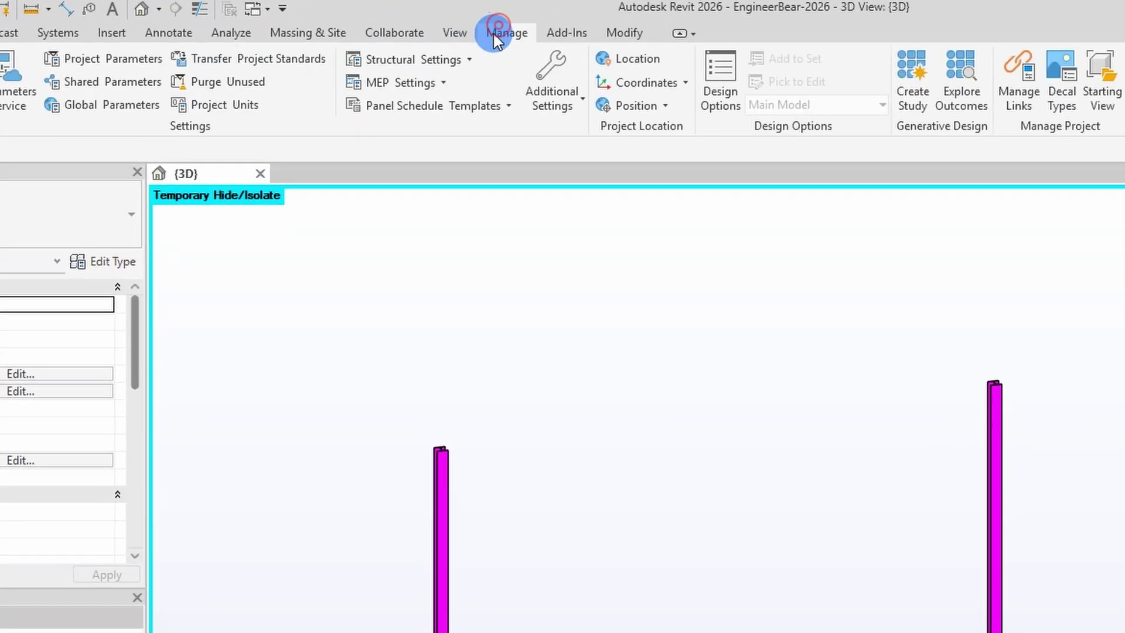
click(408, 38)
click(447, 91)
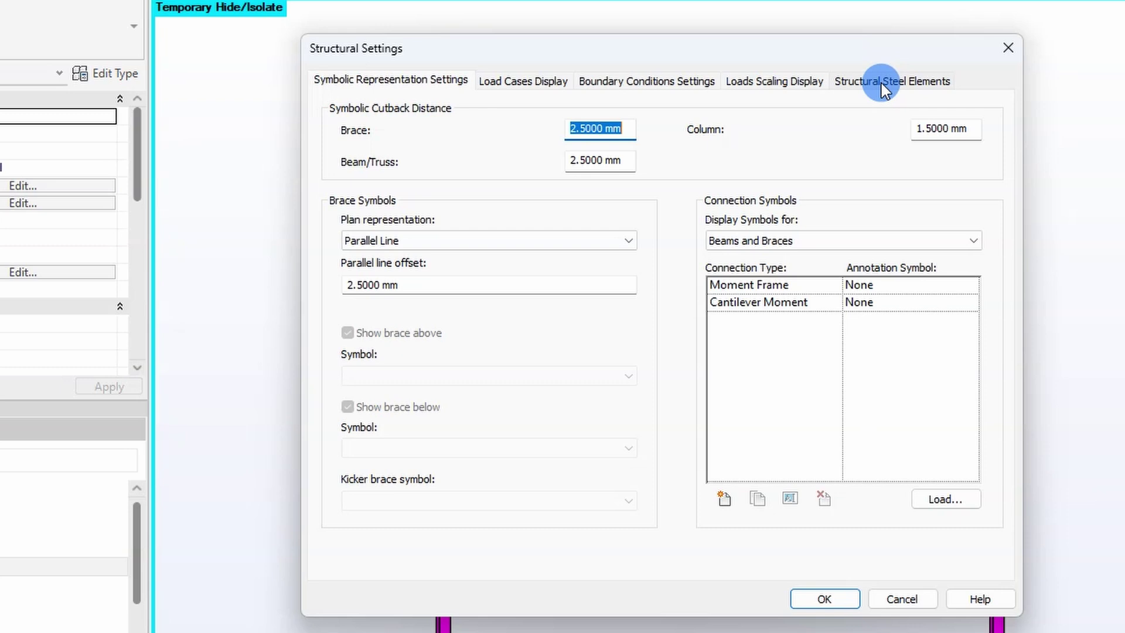
click(881, 83)
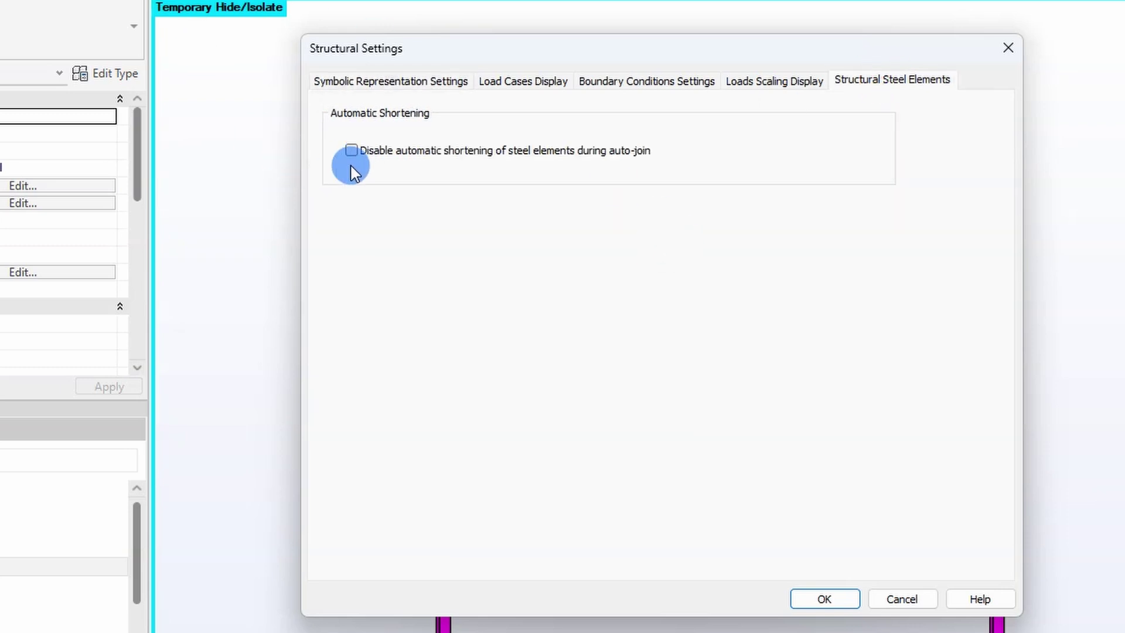
mouse_move(354, 157)
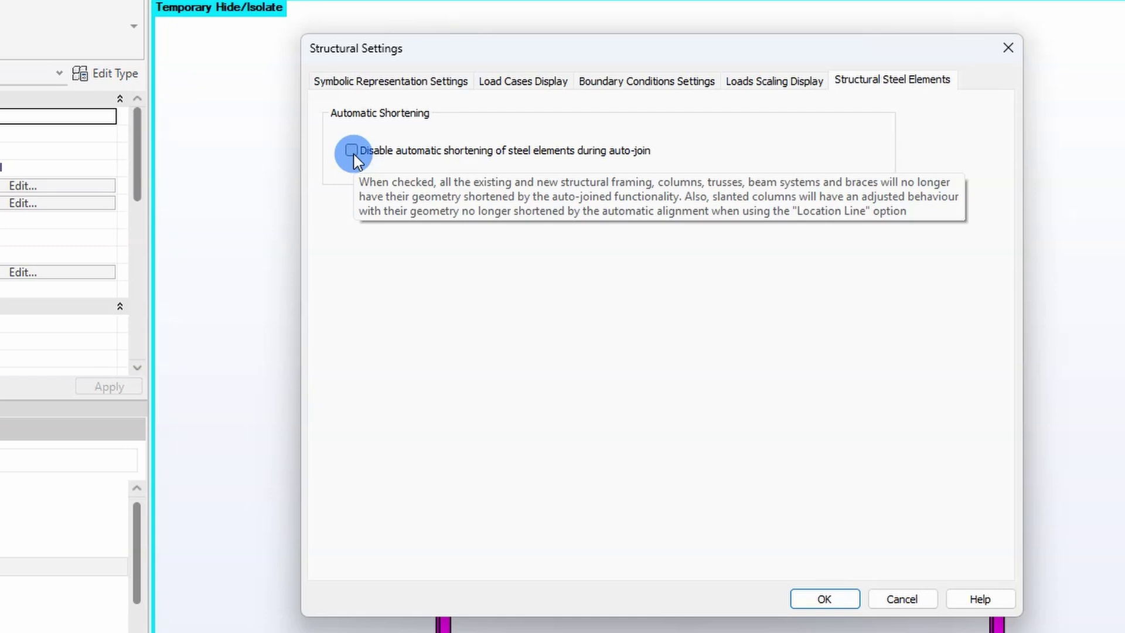
click(353, 151)
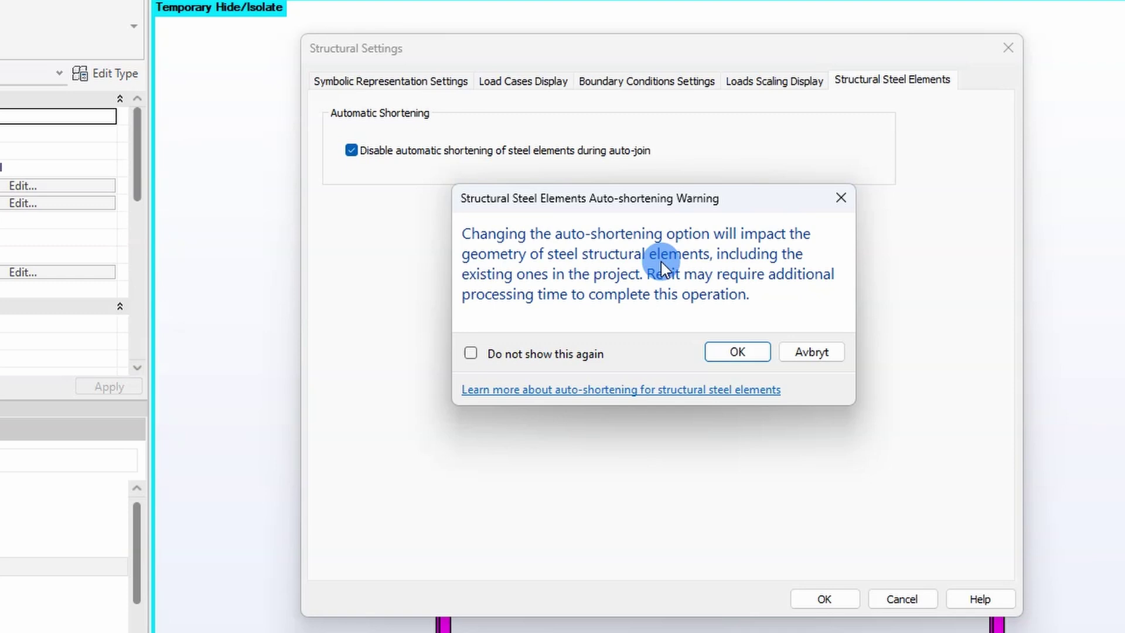
click(719, 356)
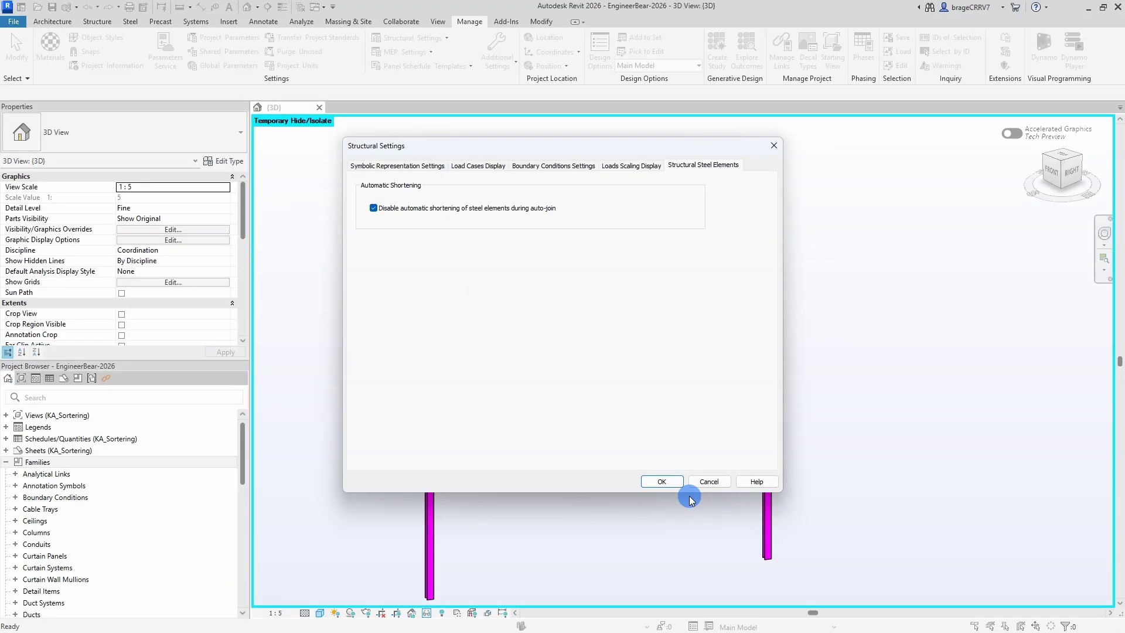
click(825, 599)
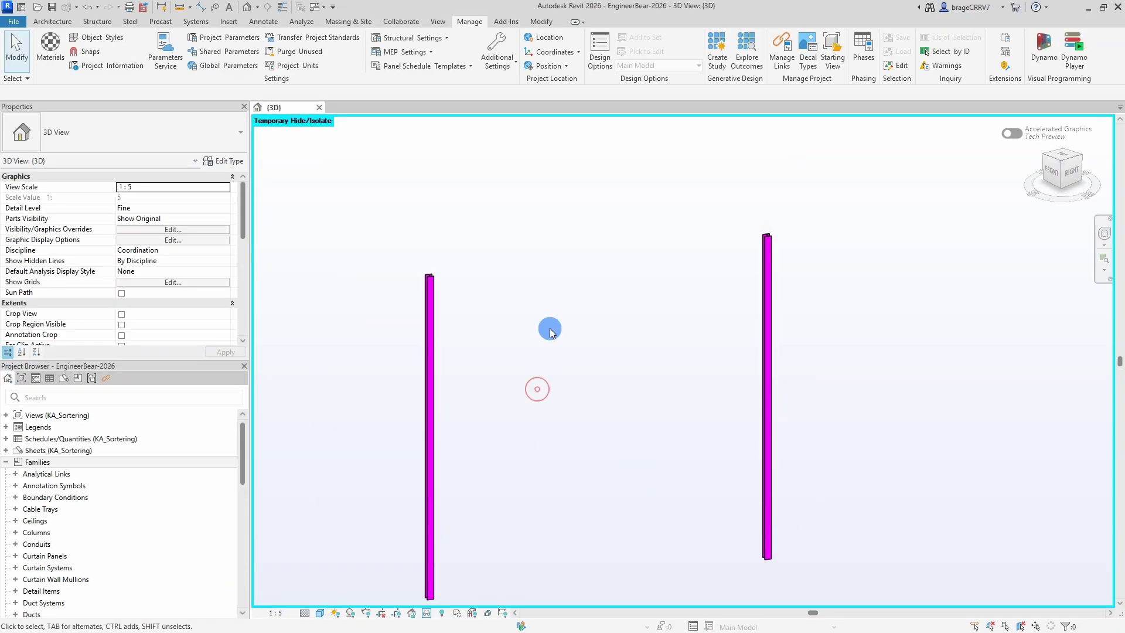
- Place an IPE220 beam from the left column top to the right column top
click(96, 22)
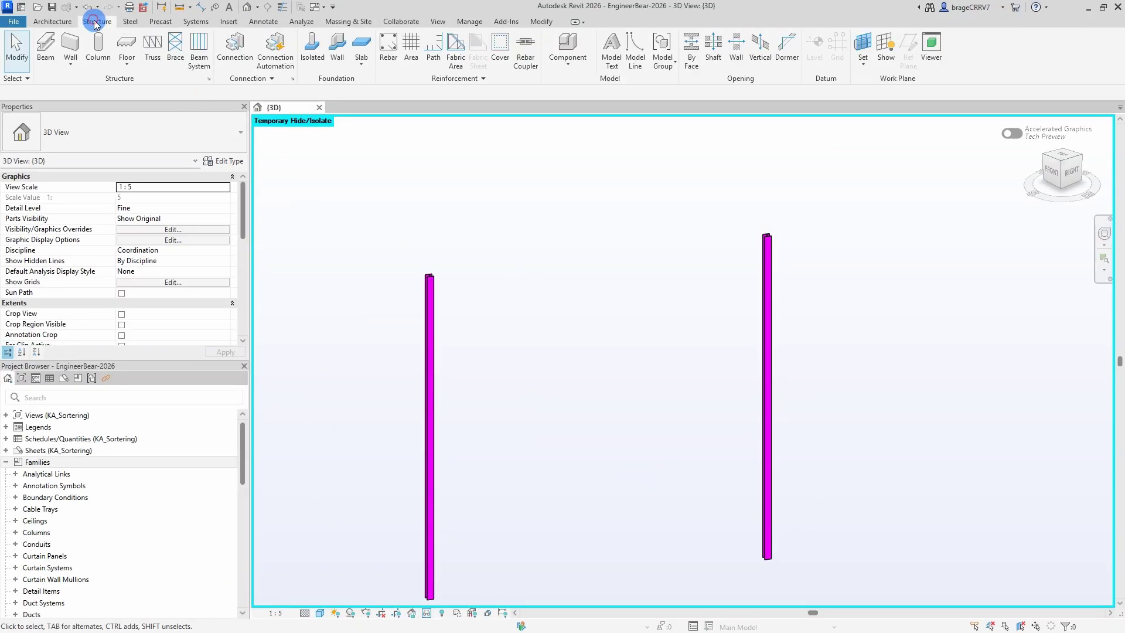
click(44, 58)
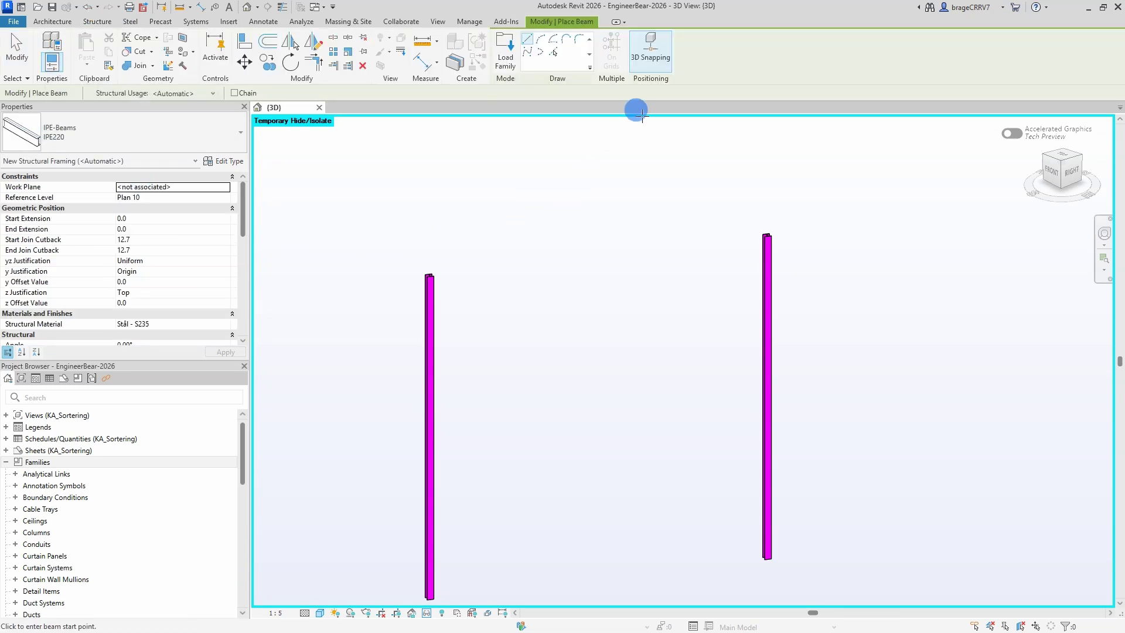
scroll(429, 262, up, 3)
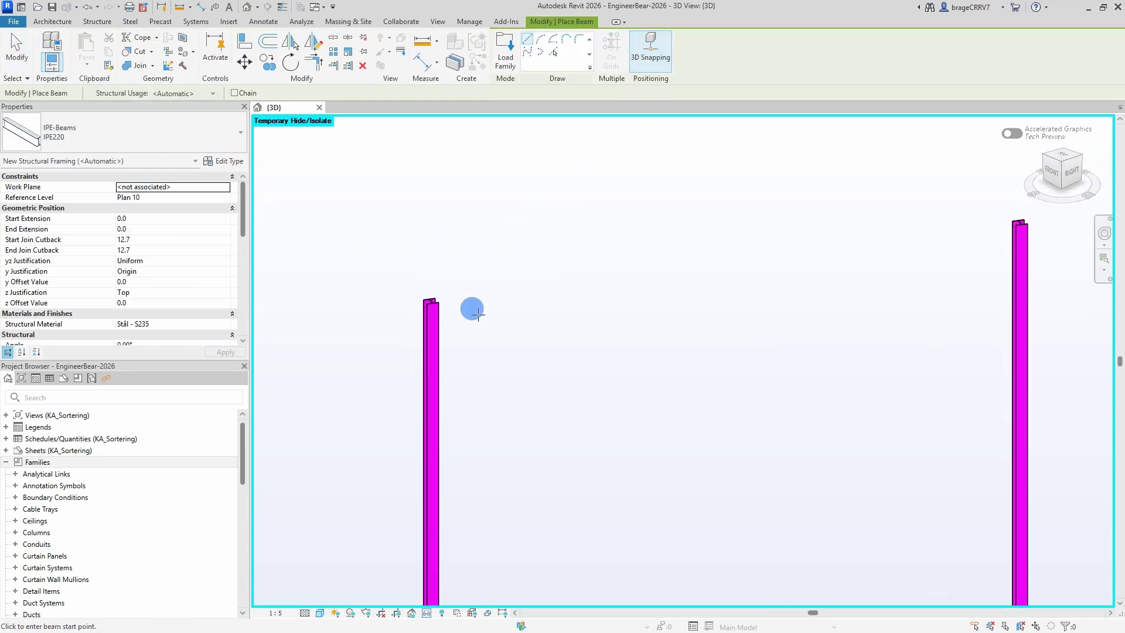
scroll(429, 303, up, 2)
scroll(431, 298, up, 2)
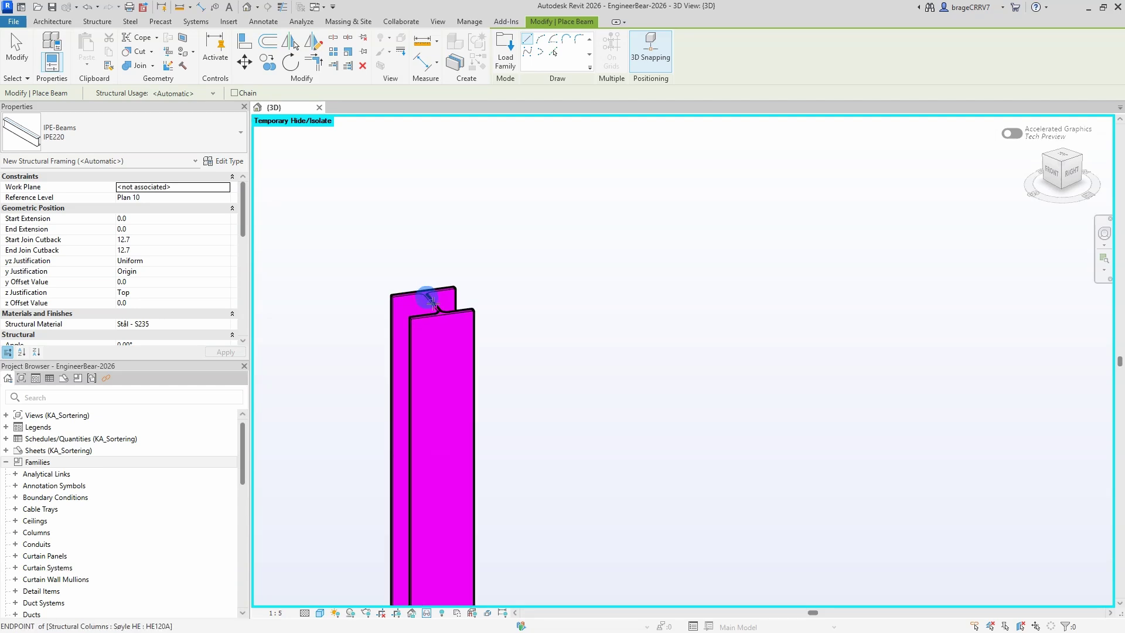
click(432, 303)
scroll(513, 367, down, 4)
scroll(841, 321, up, 3)
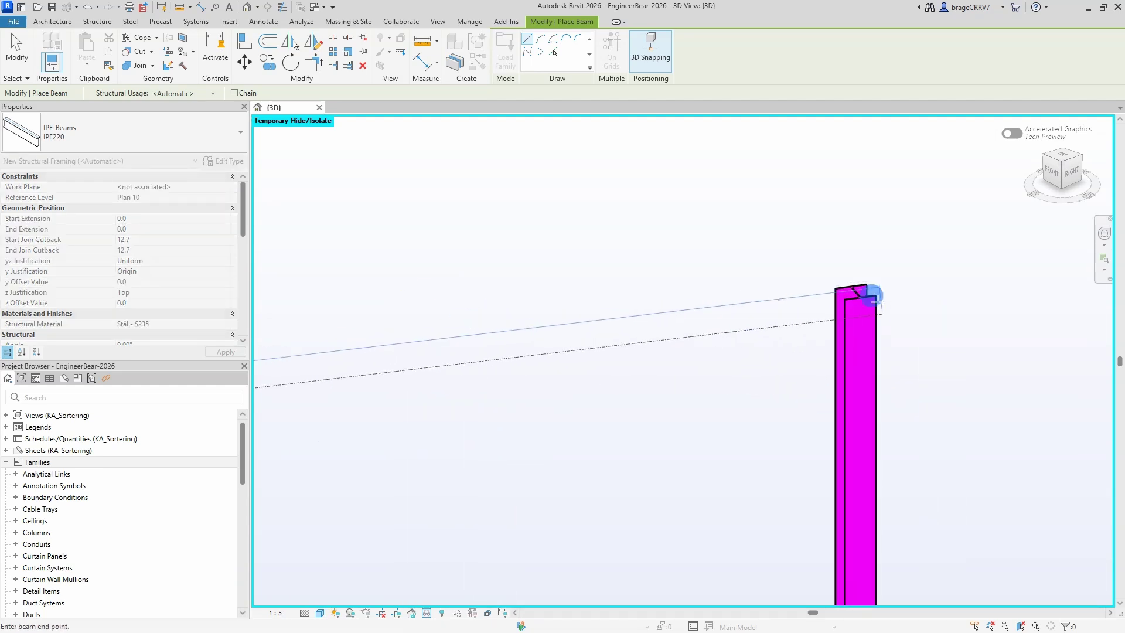
click(856, 296)
key(Escape)
key(Escape)
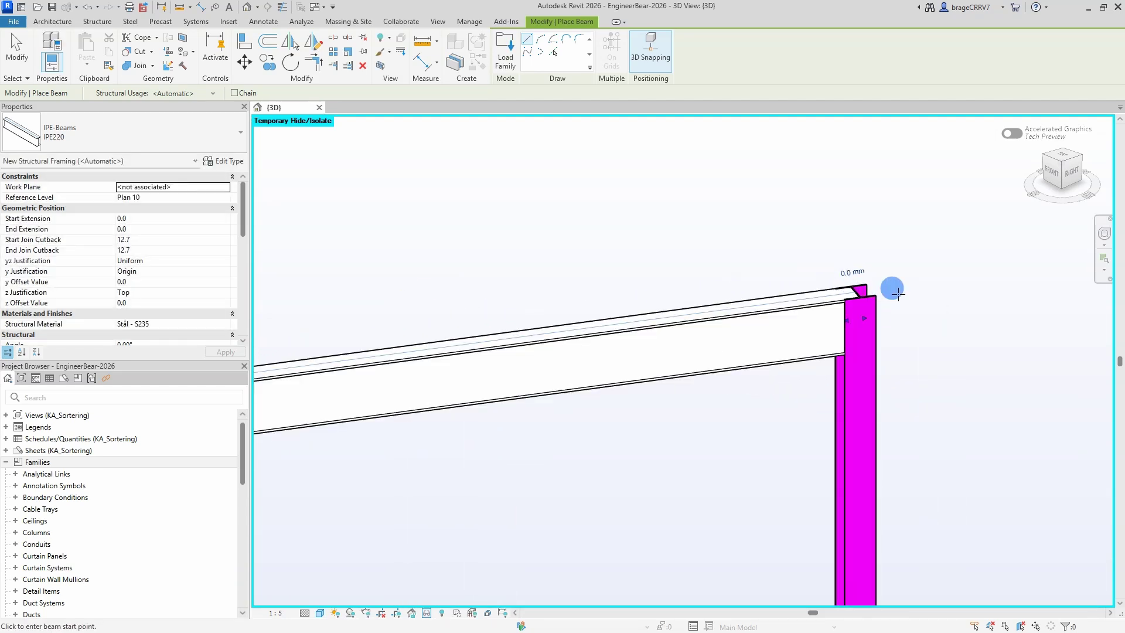
- Frame both columns and the new beam, selecting them to inspect
scroll(744, 411, down, 2)
middle_drag(761, 449, 1032, 432)
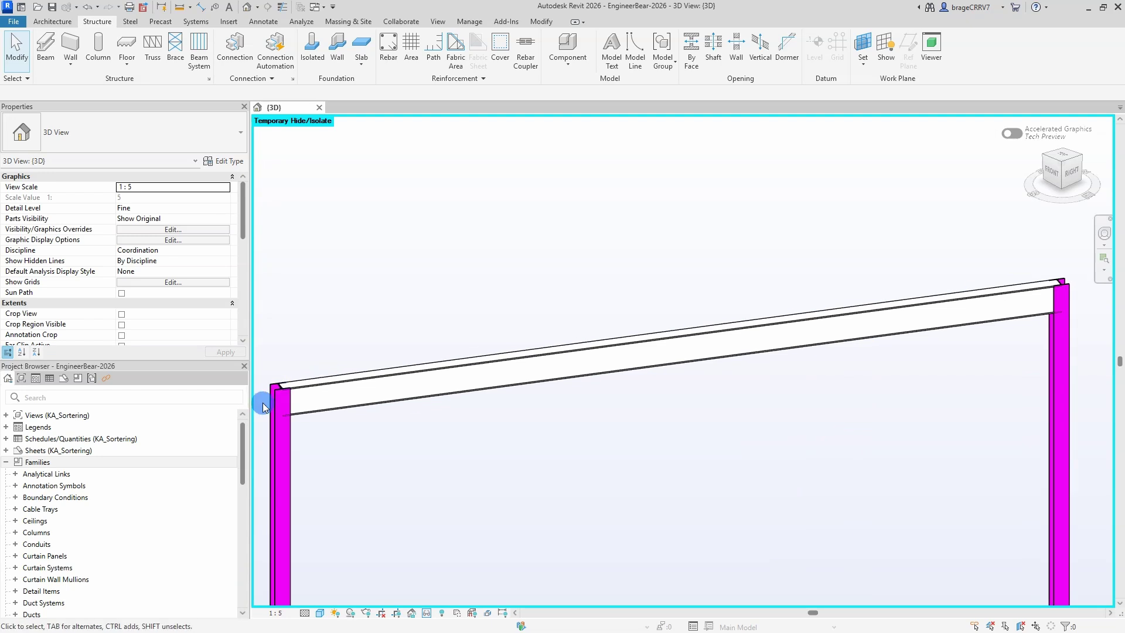
click(291, 430)
click(302, 415)
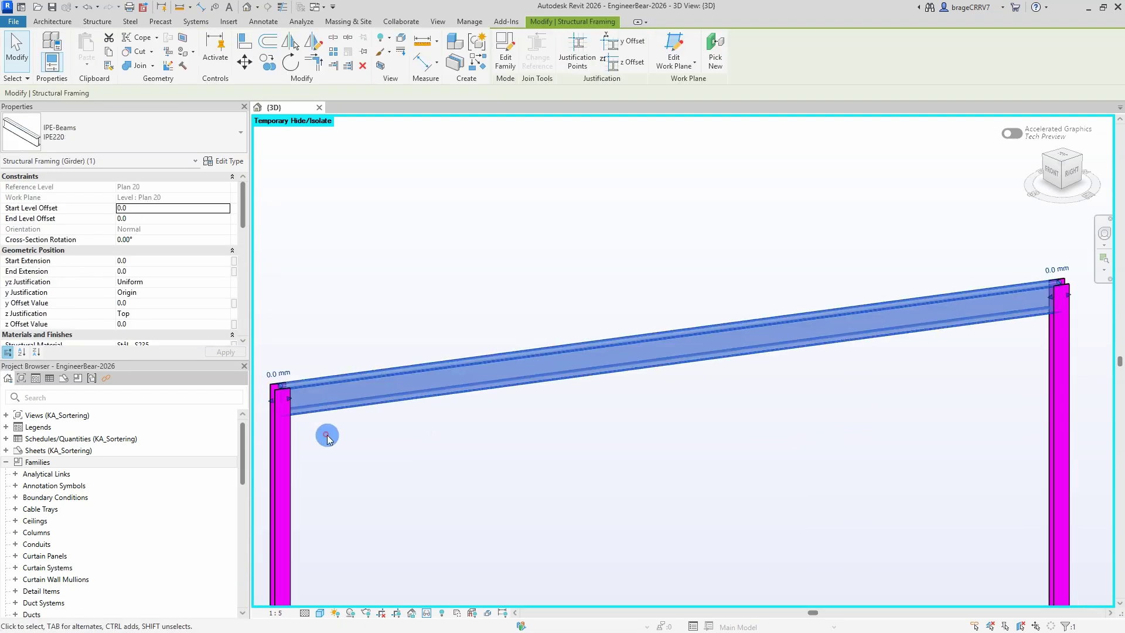
key(Escape)
scroll(558, 452, down, 1)
middle_drag(557, 451, 575, 405)
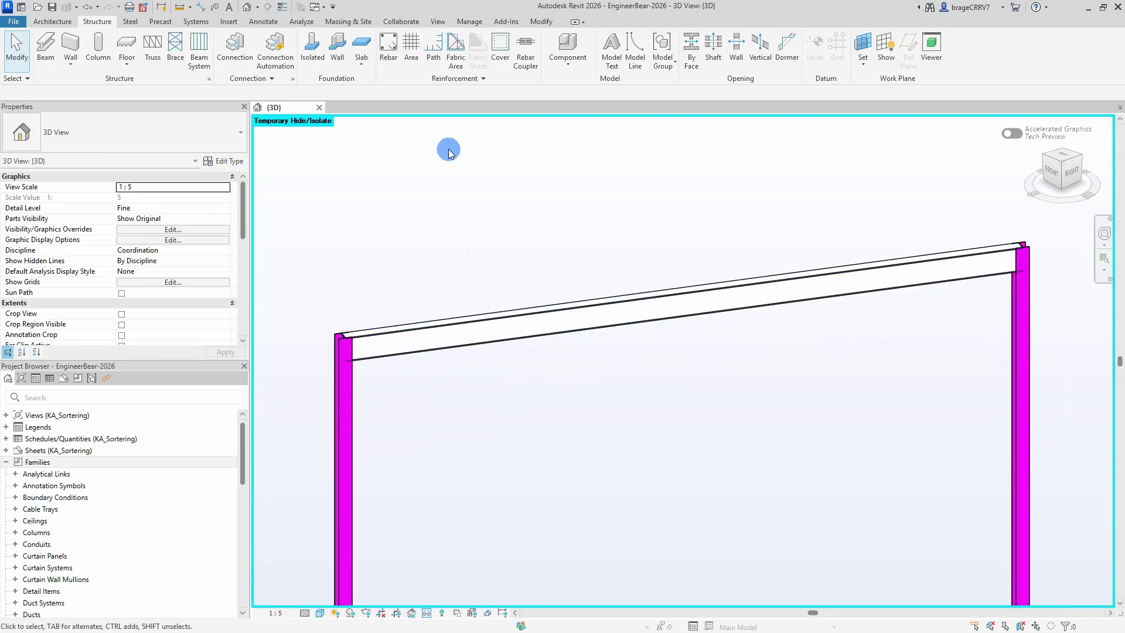
- Toggle the steel auto-shortening option under Structural Steel Elements and accept the warning
click(468, 22)
click(400, 38)
click(411, 57)
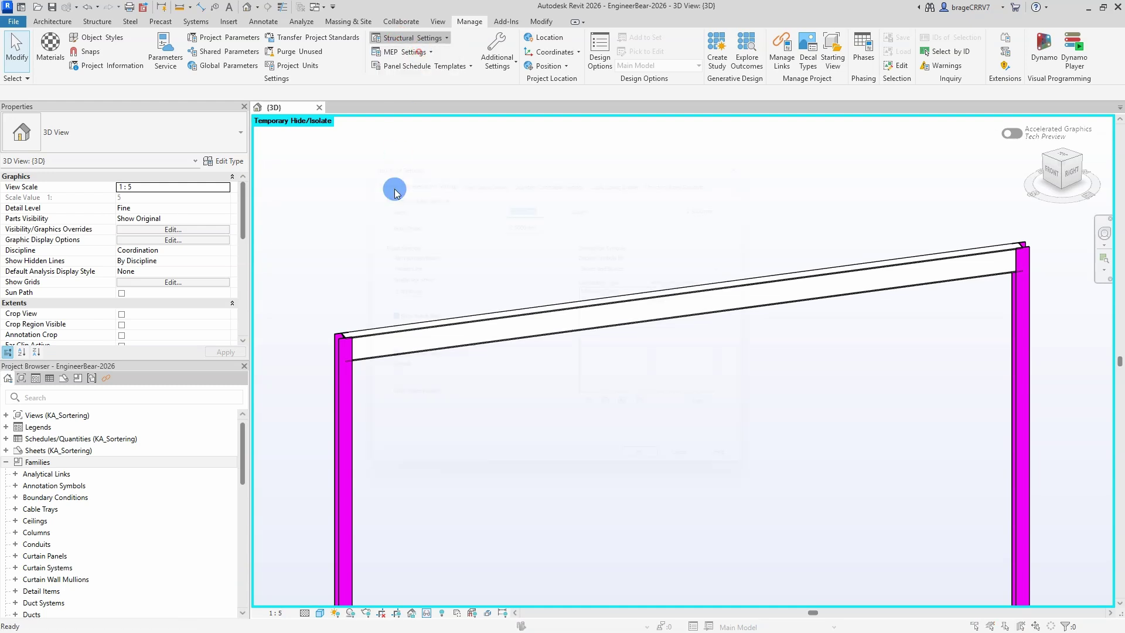
click(674, 165)
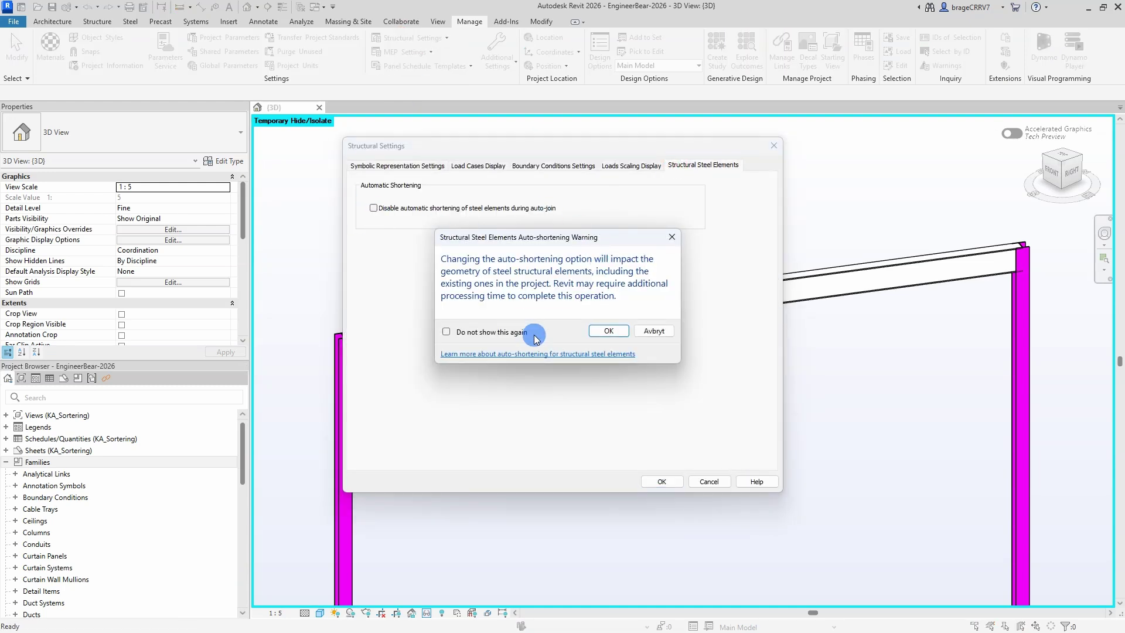
click(607, 330)
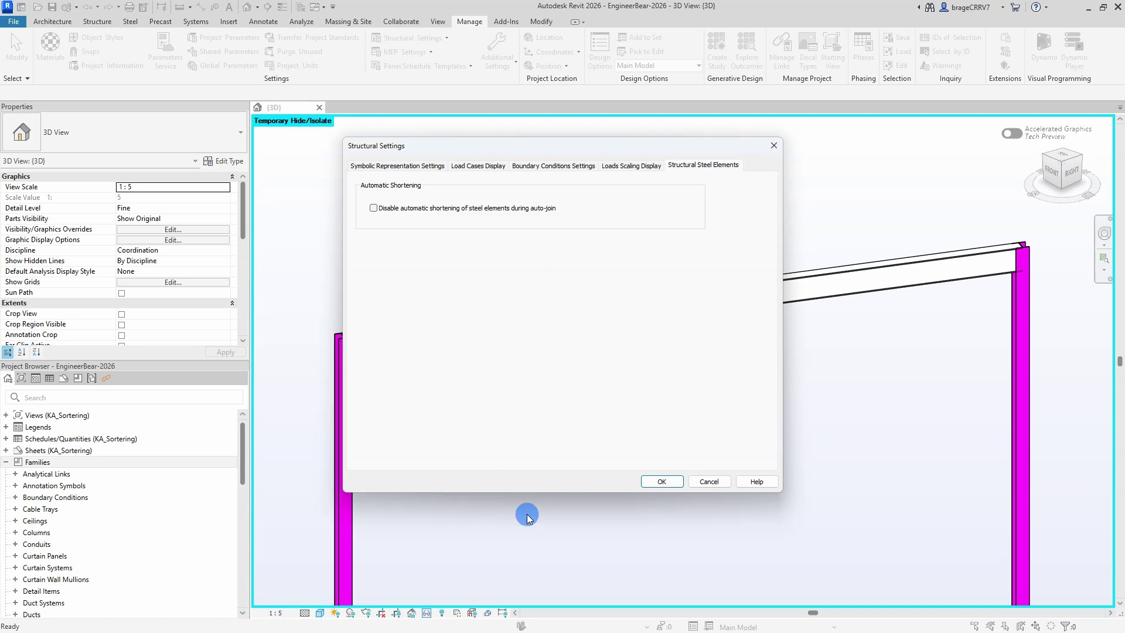
click(654, 481)
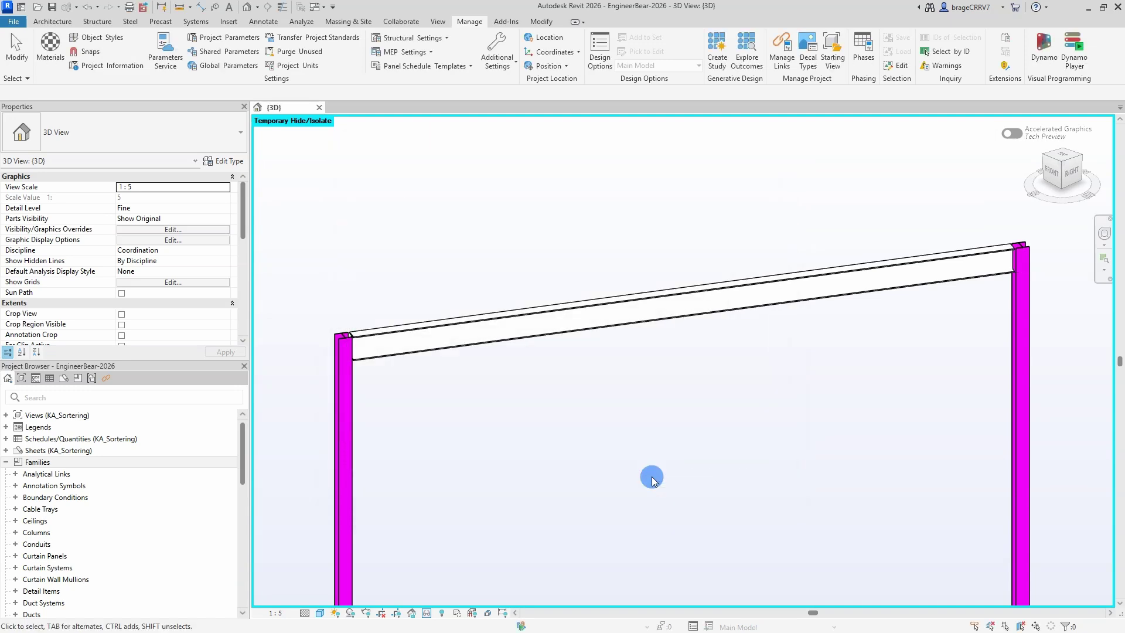
- Select and inspect the beam toward its left end, then clear the selection
click(356, 335)
shift+middle_drag(426, 379, 394, 423)
scroll(313, 294, up, 5)
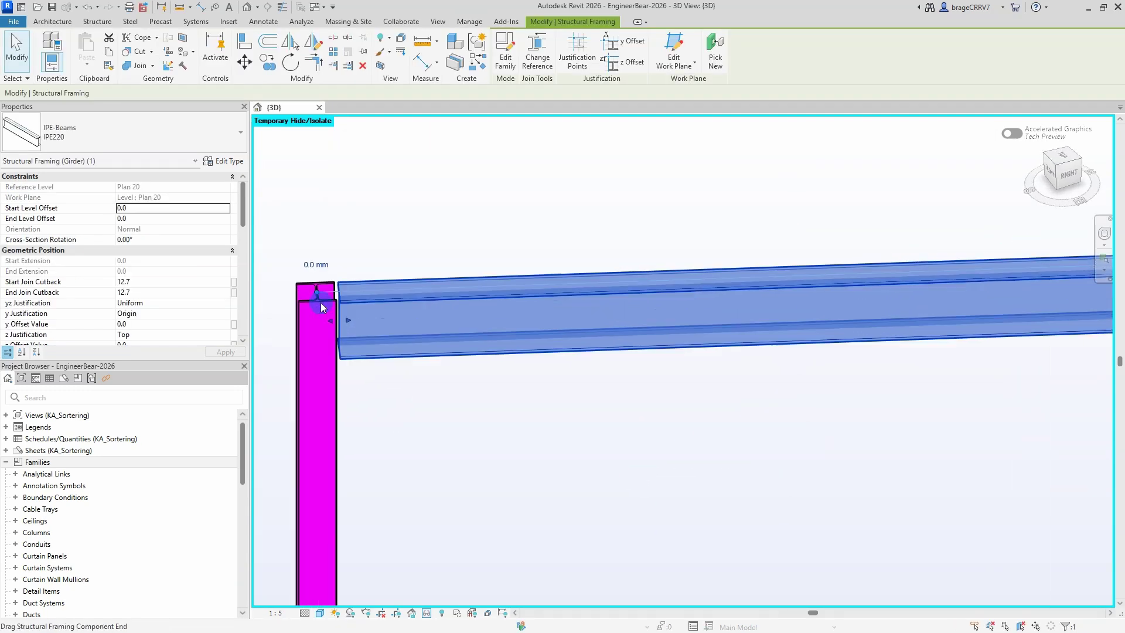
key(Escape)
click(371, 359)
scroll(371, 358, down, 4)
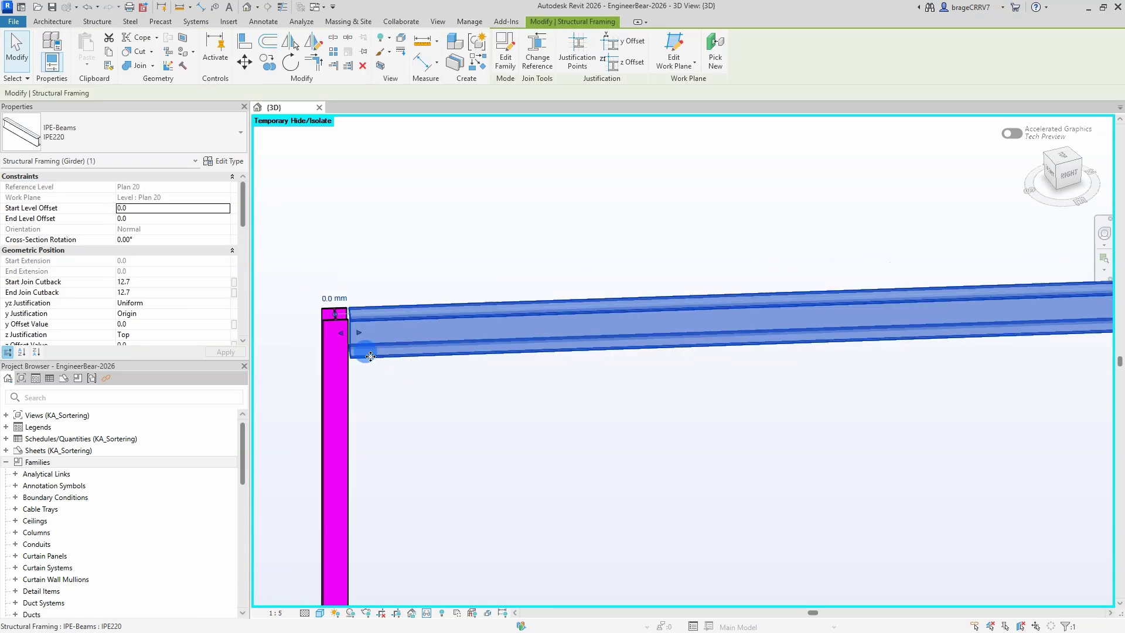
click(469, 399)
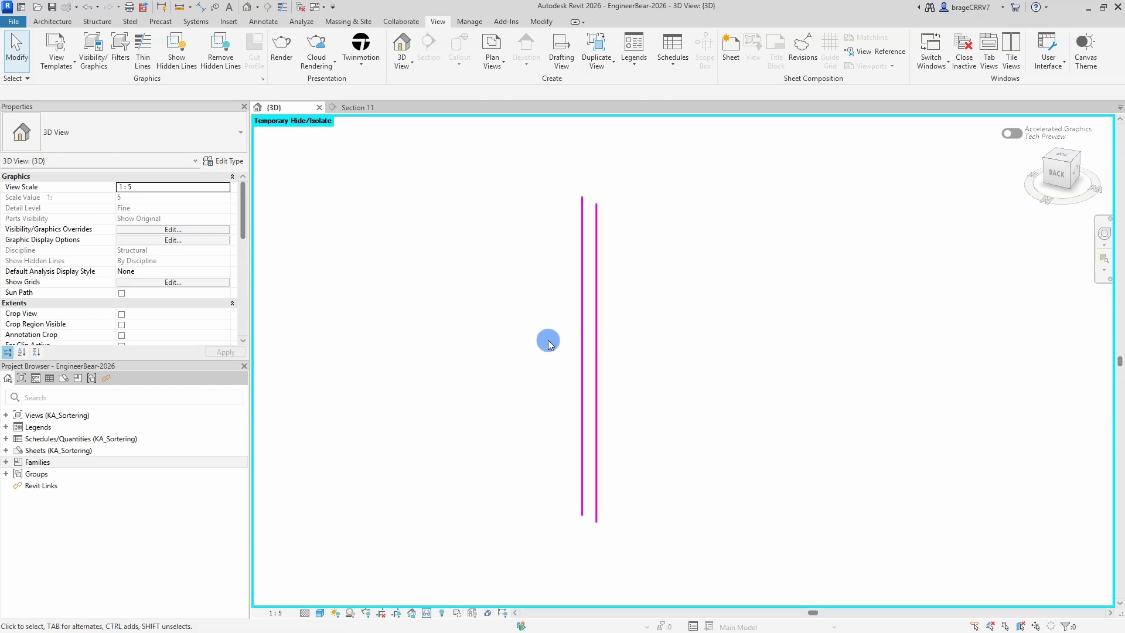
- Select the two 20 B500NC rebar bars and open their Start of Bar dropdown
click(577, 331)
scroll(658, 327, up, 1)
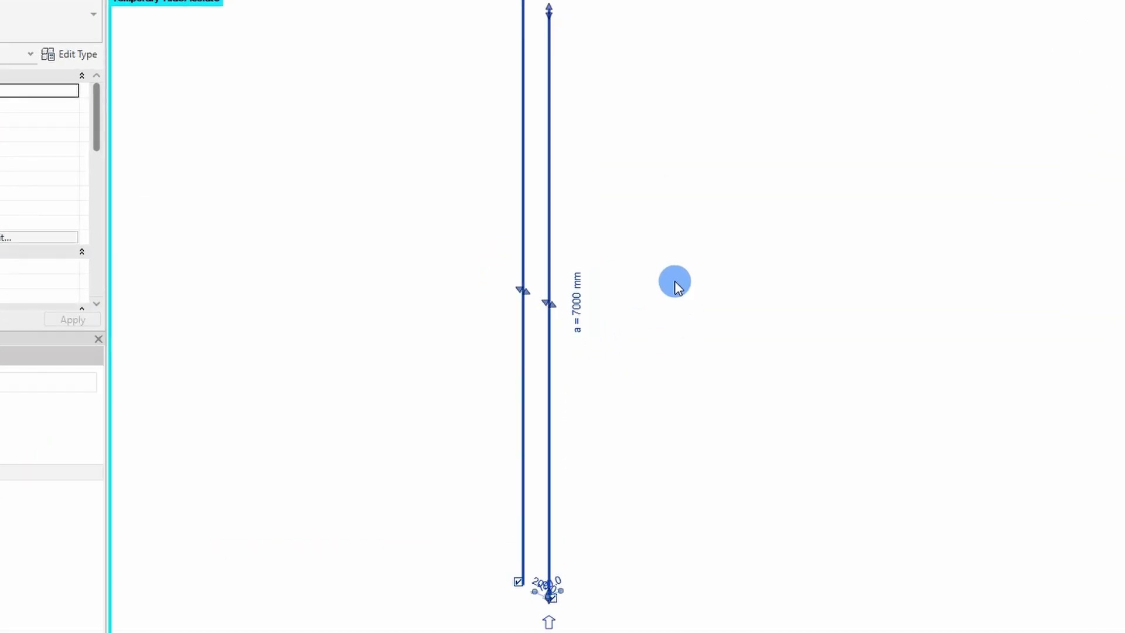
scroll(656, 325, down, 1)
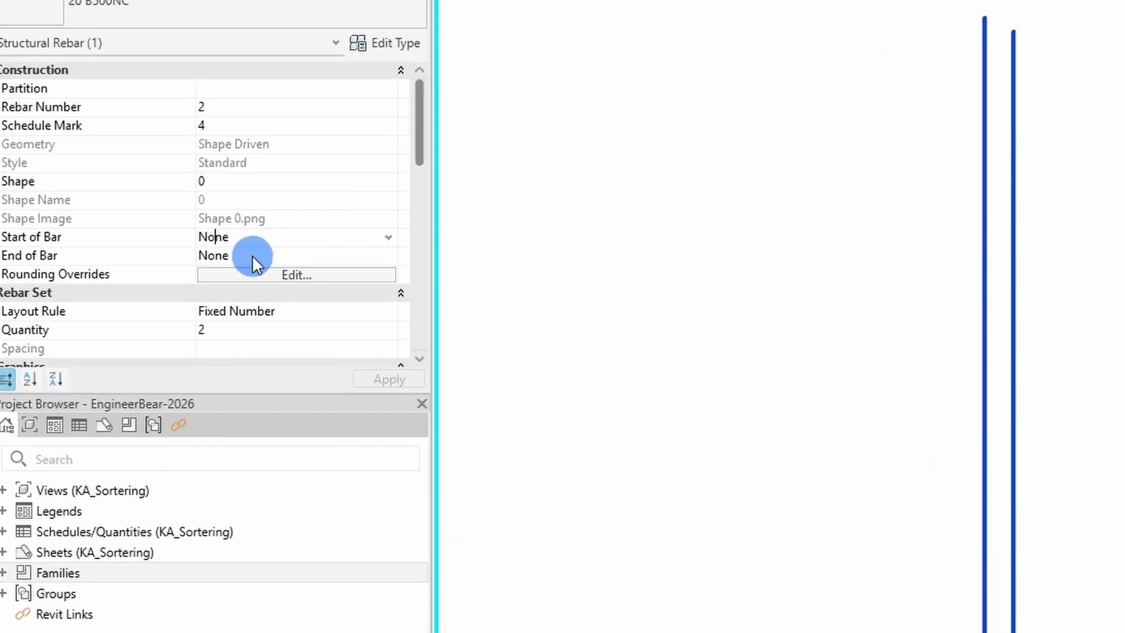
click(257, 237)
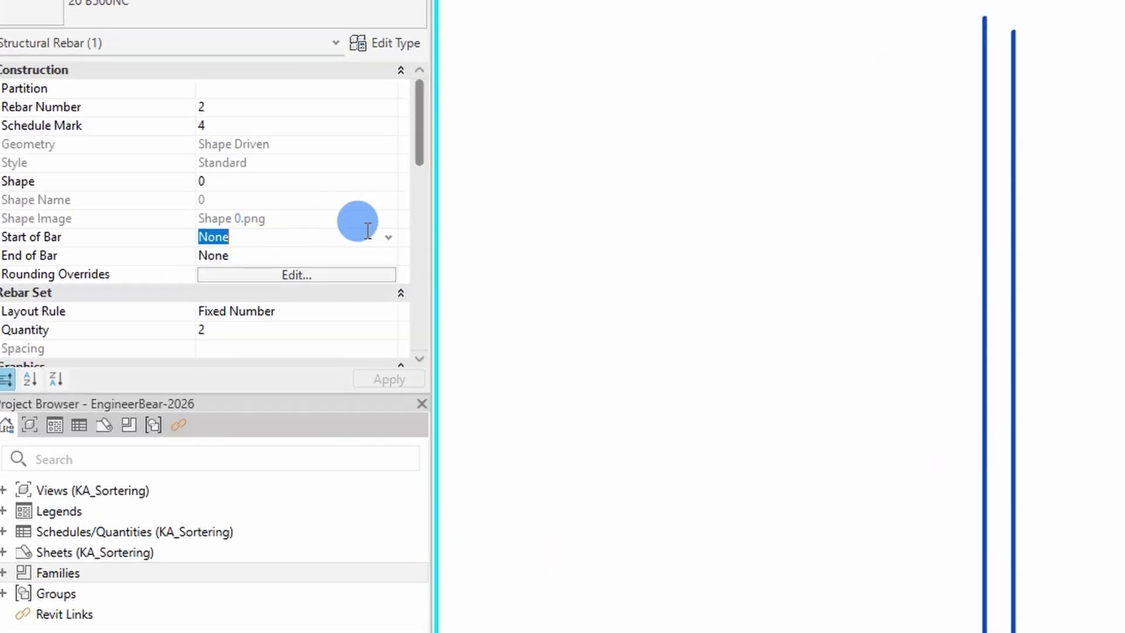
click(388, 238)
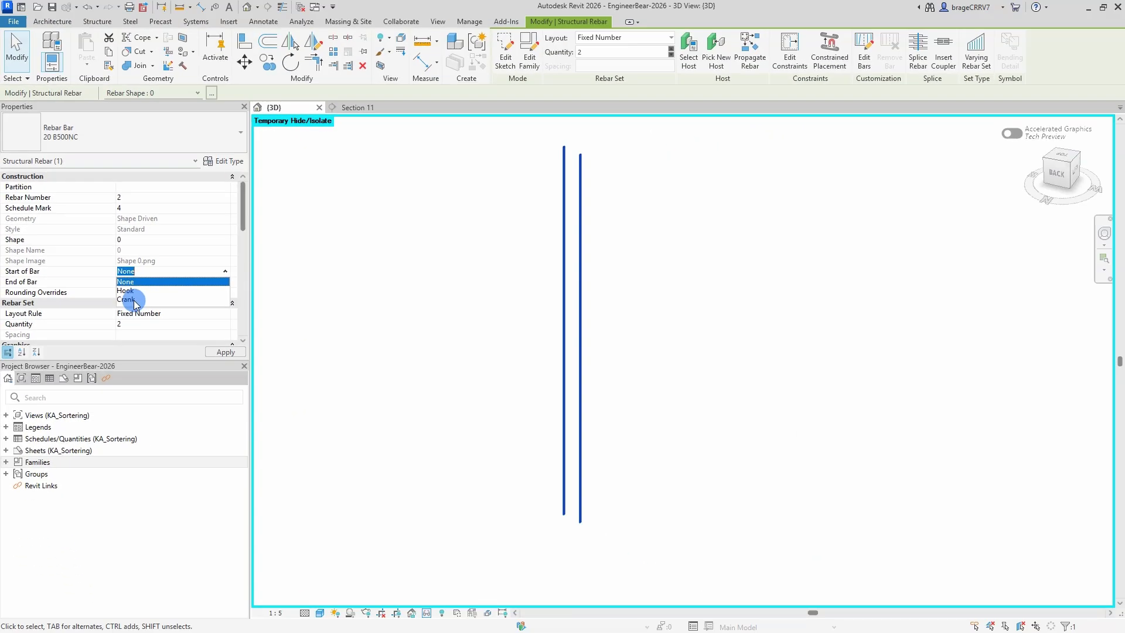
- Give both 20 B500NC bars a Crank at their start and orbit to see the sideways jog
click(134, 299)
click(511, 324)
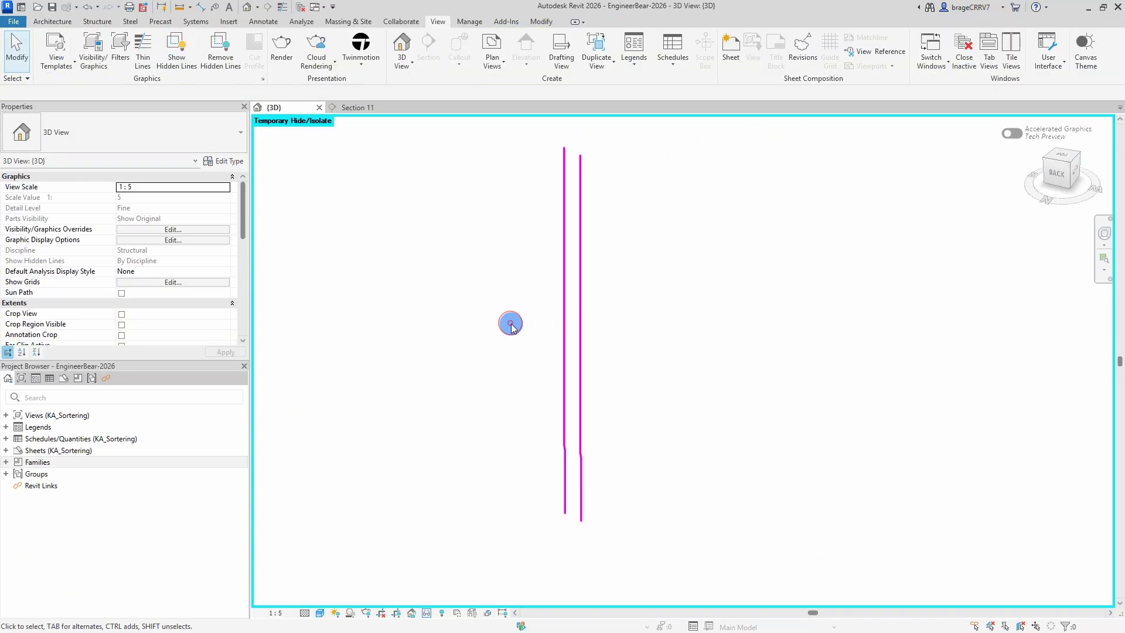
scroll(624, 480, up, 5)
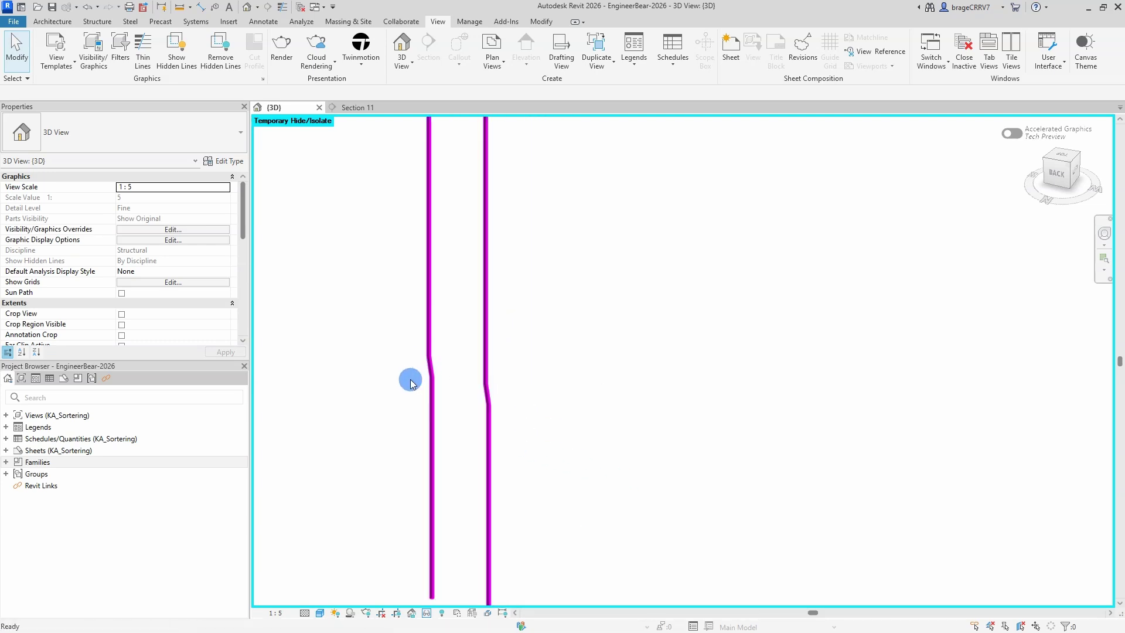
shift+middle_drag(385, 381, 460, 254)
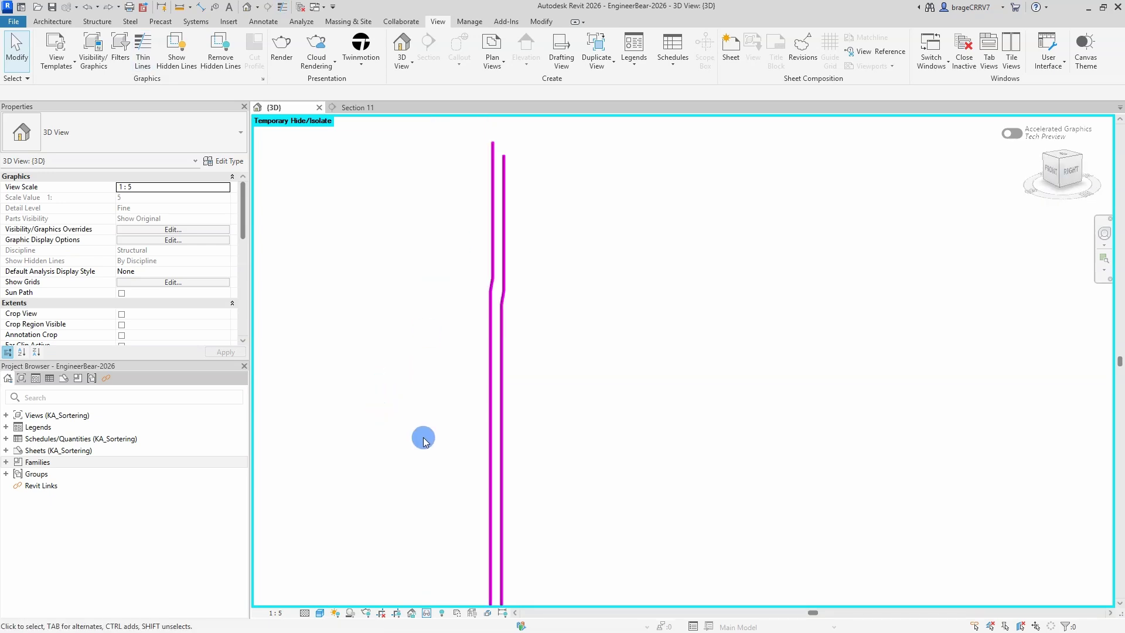
- Expand Families in the Project Browser to list the project's family categories
double_click(27, 462)
scroll(26, 463, down, 6)
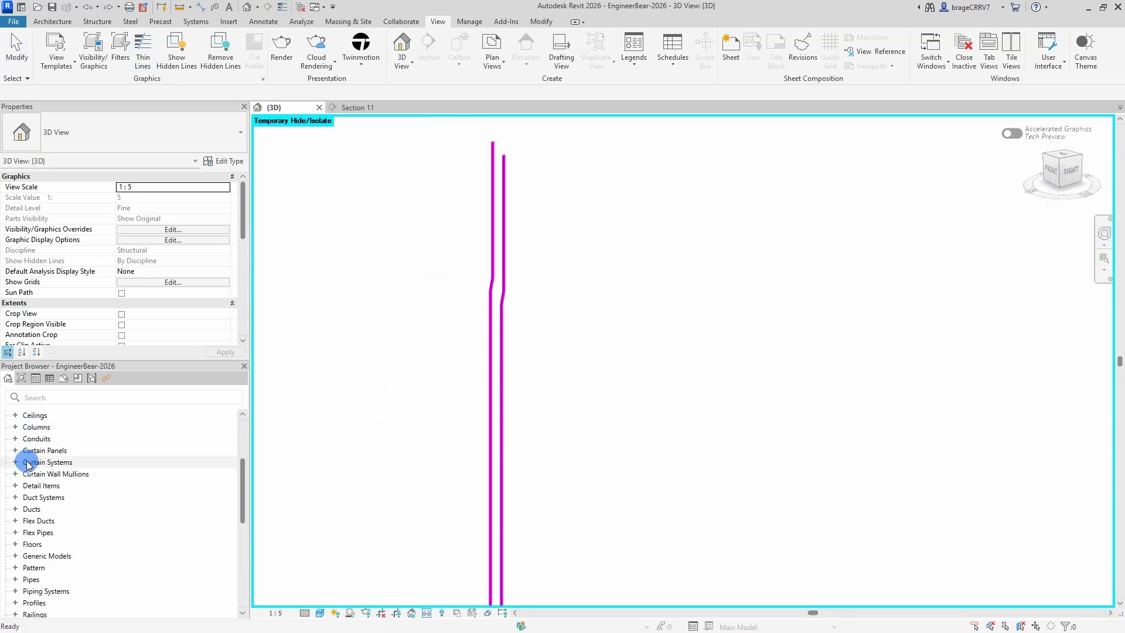
scroll(27, 463, down, 5)
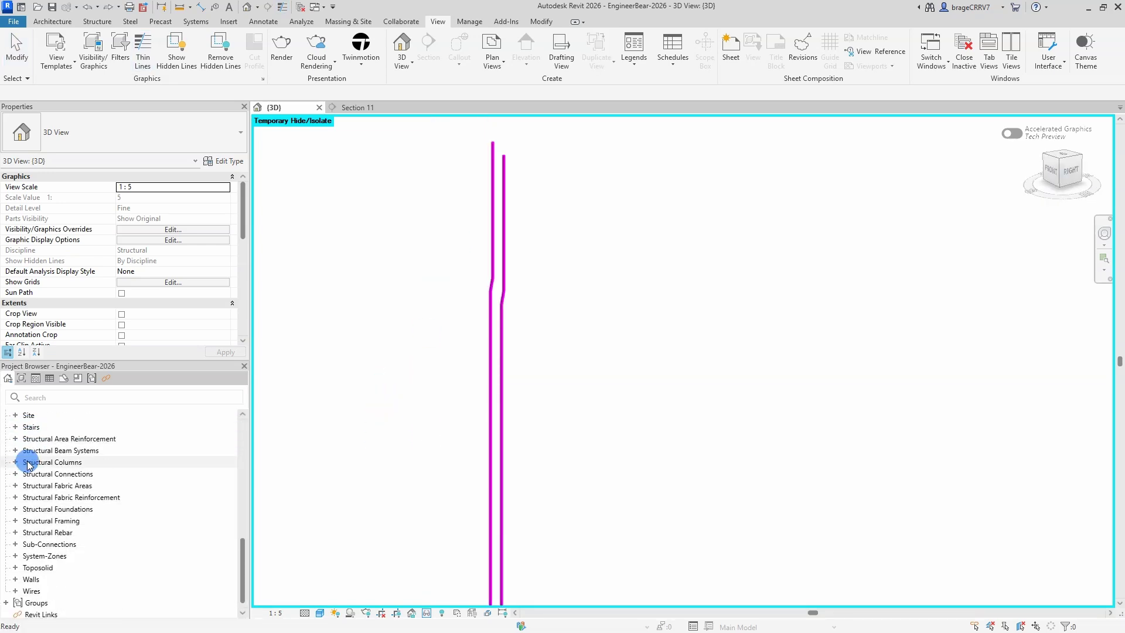
- Under Structural Rebar > Rebar Crank, duplicate the Crank 1 type as Crank 2
double_click(23, 533)
scroll(33, 536, down, 1)
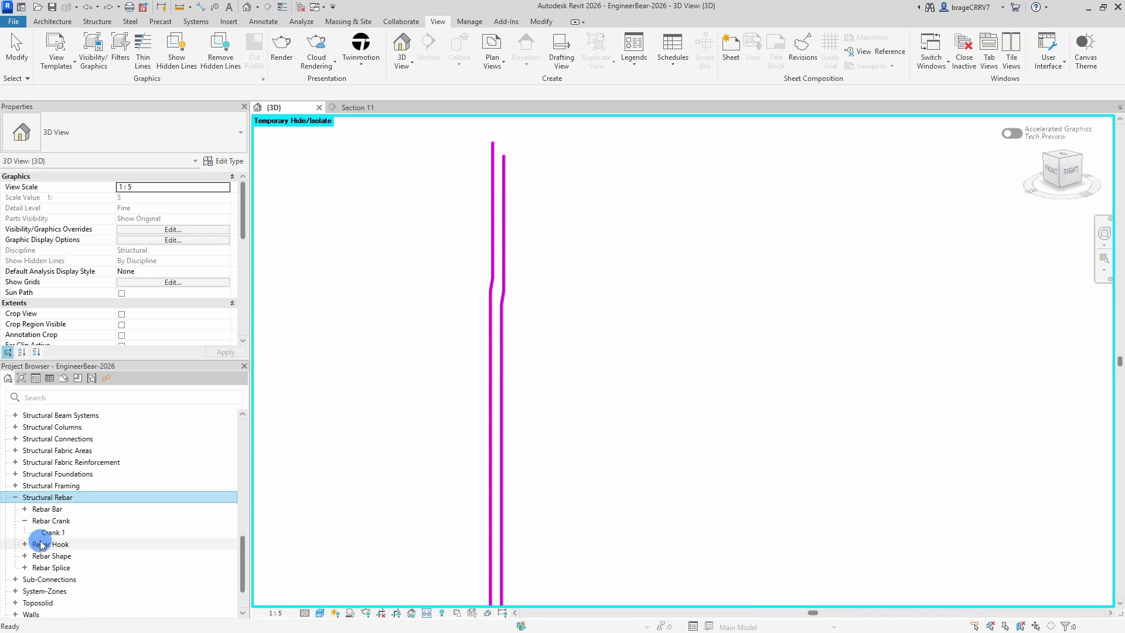
click(51, 533)
right_click(51, 533)
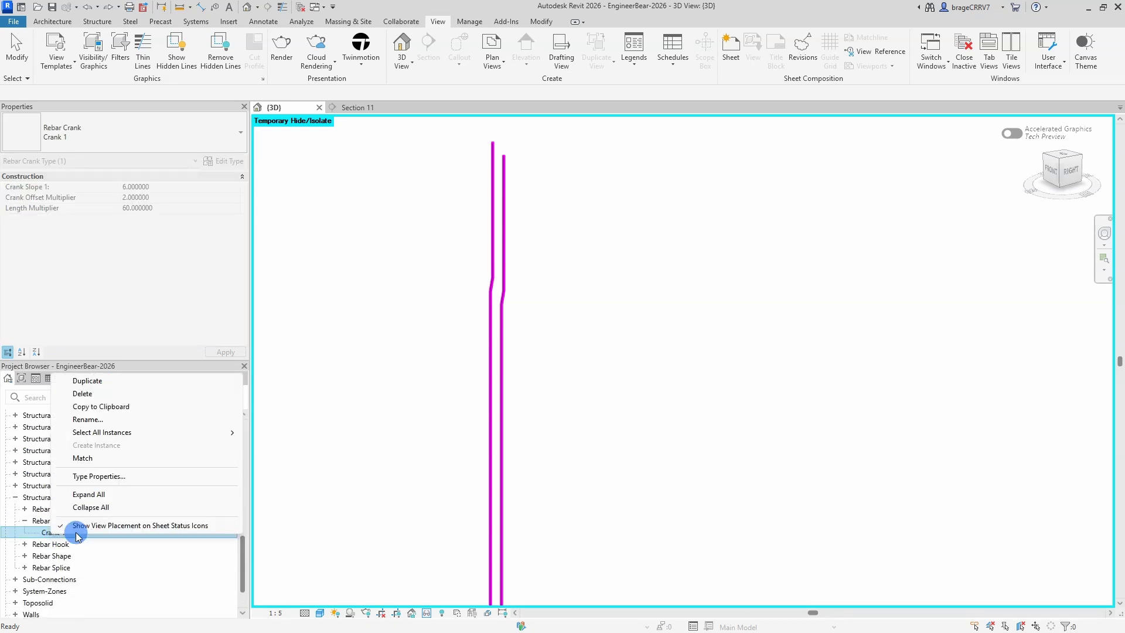
click(118, 381)
drag(242, 551, 241, 440)
- Select the cranked rebar bars and set their Crank at End to Crank 2
click(302, 414)
click(490, 337)
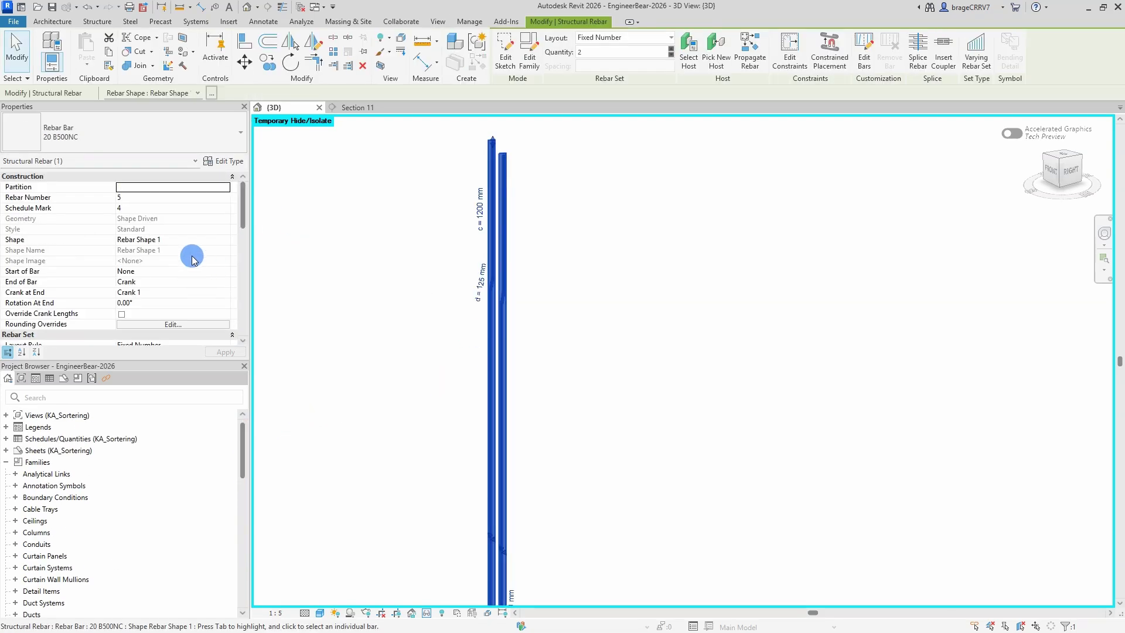
click(168, 291)
click(228, 292)
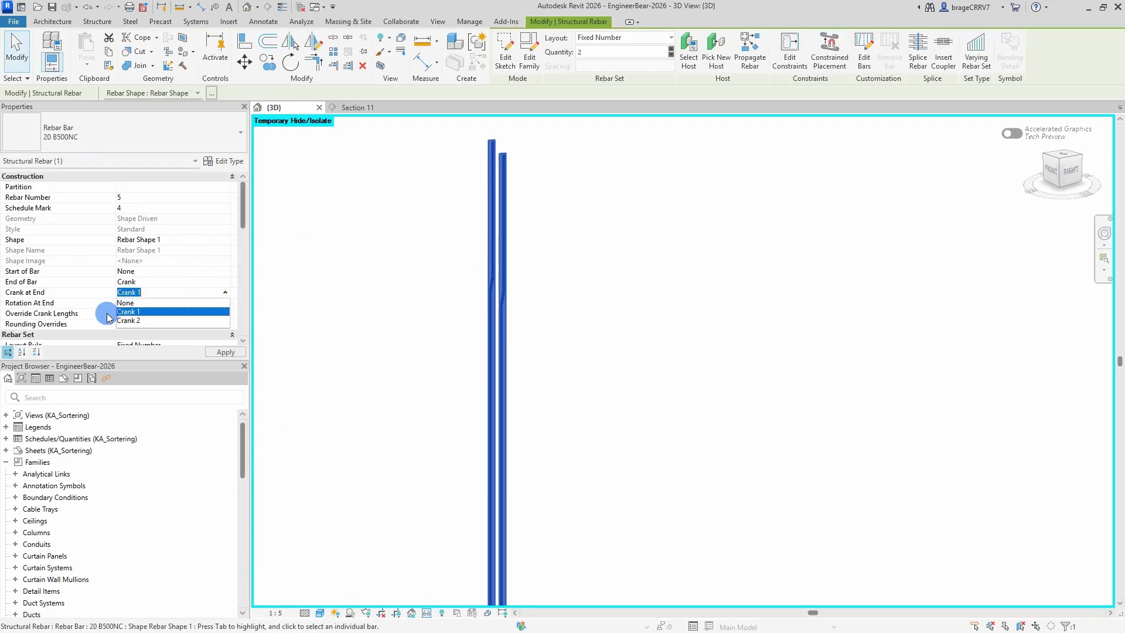
click(141, 321)
click(422, 327)
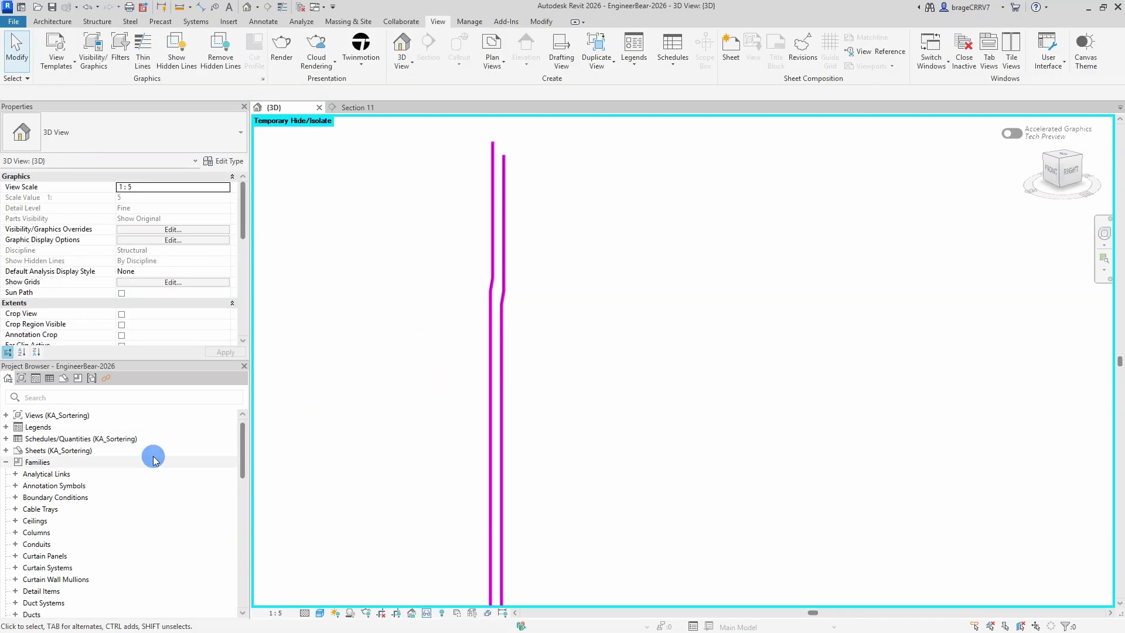
drag(241, 441, 233, 578)
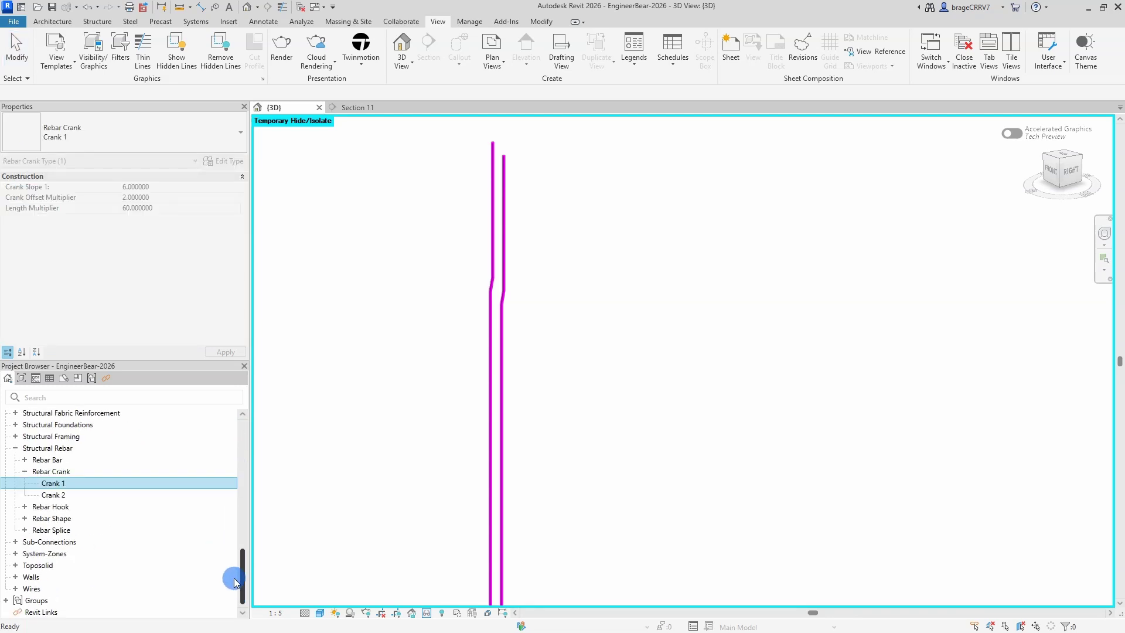
- Open Crank 2's Type Properties and apply a Crank Offset Multiplier of 10
right_click(66, 495)
click(150, 444)
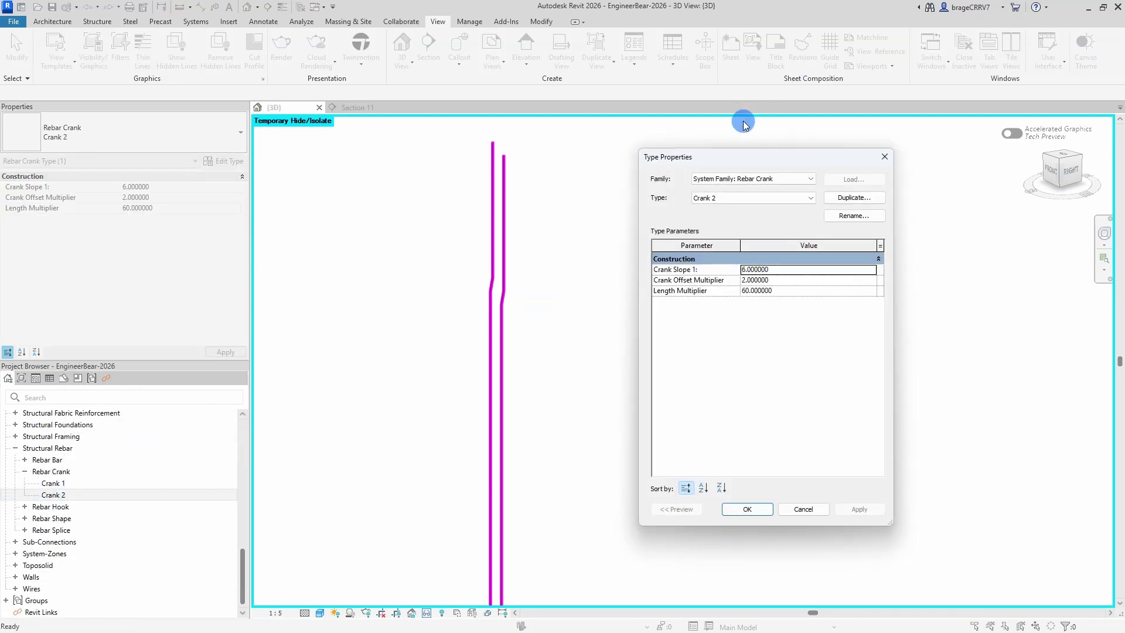
drag(720, 162, 635, 157)
click(720, 277)
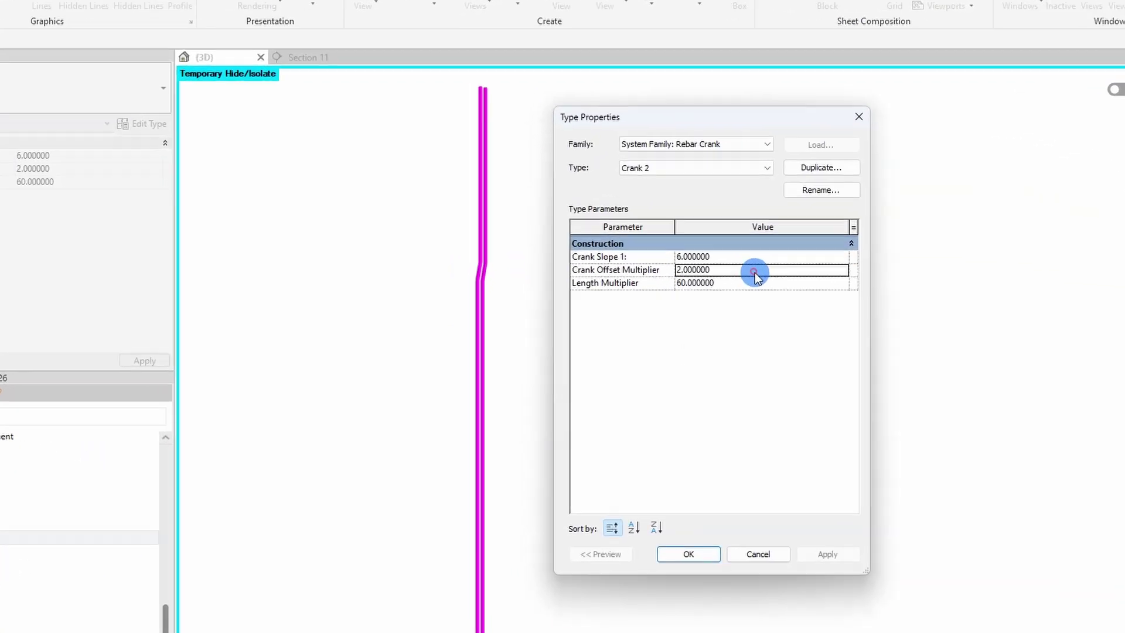
text(10)
click(885, 615)
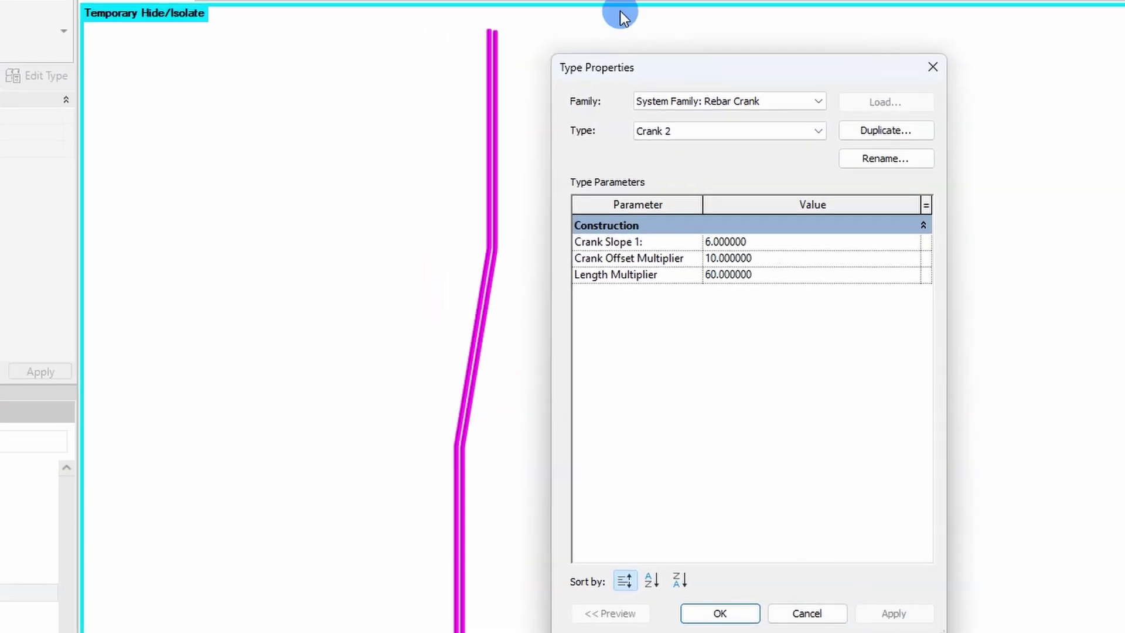
drag(632, 70, 786, 82)
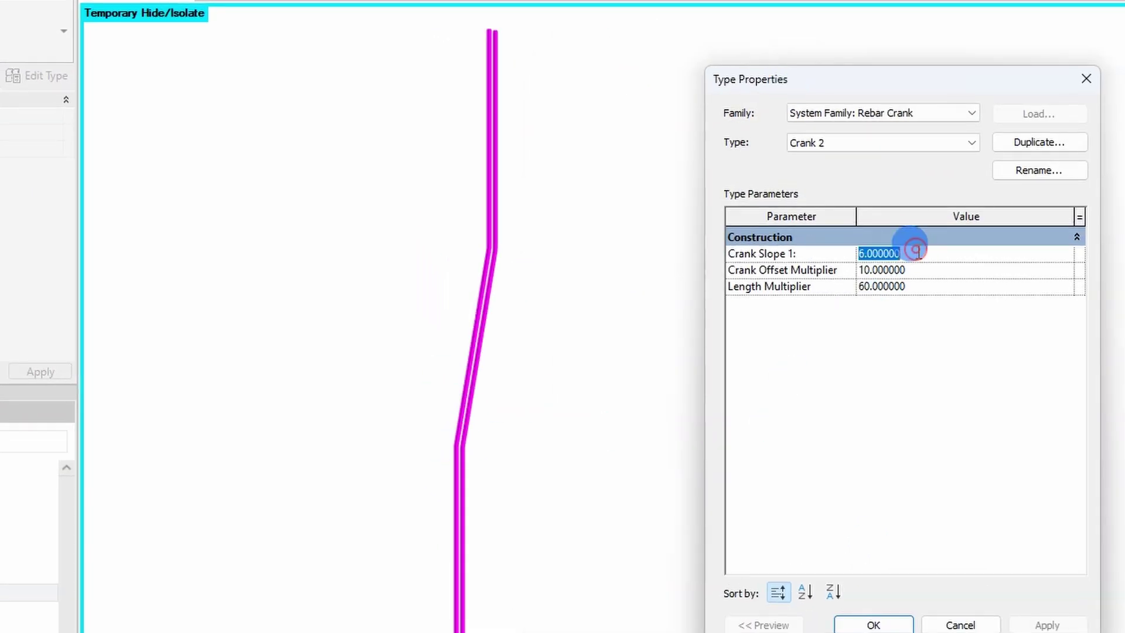
- Try Crank Slope 1 values 20 and 5, settling on a slope of 3
text(20)
click(1043, 625)
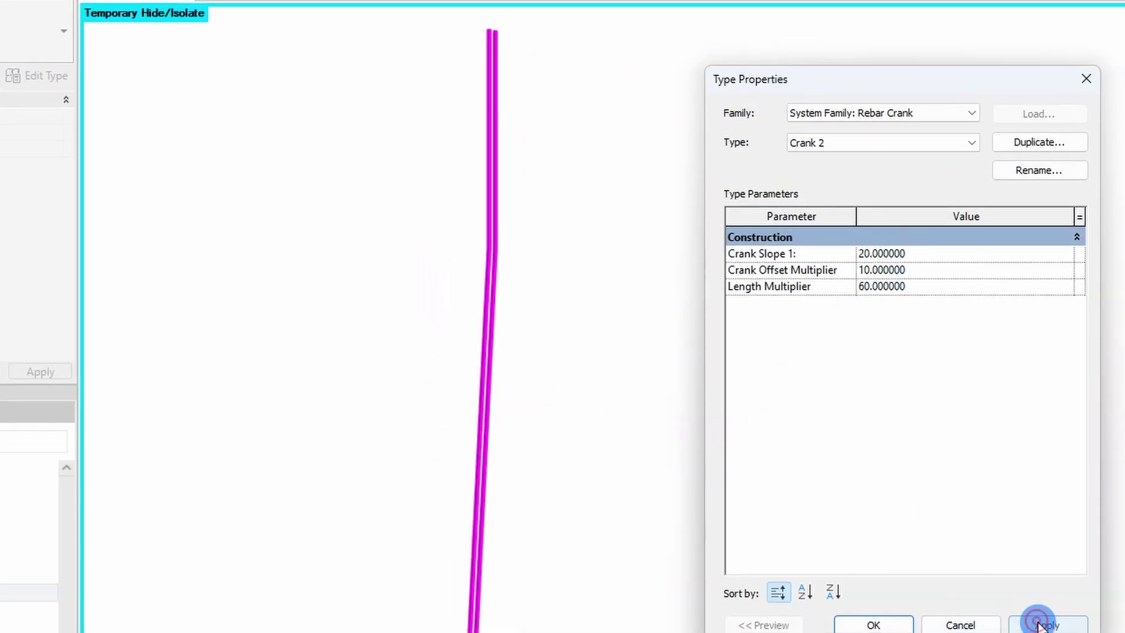
click(954, 250)
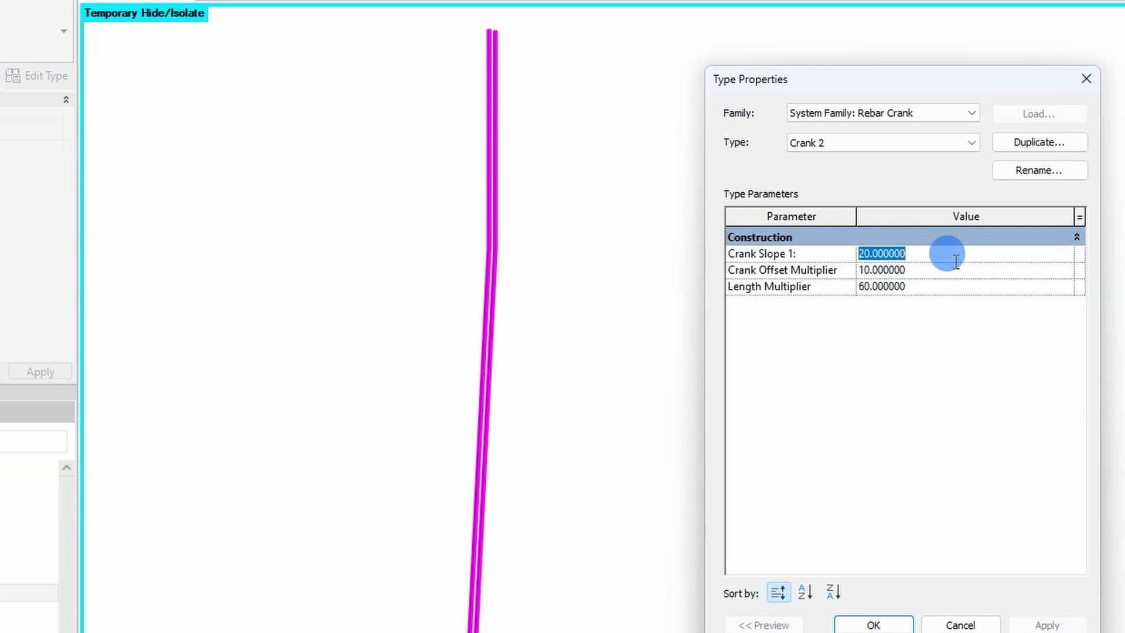
text(5)
click(1047, 625)
text(3)
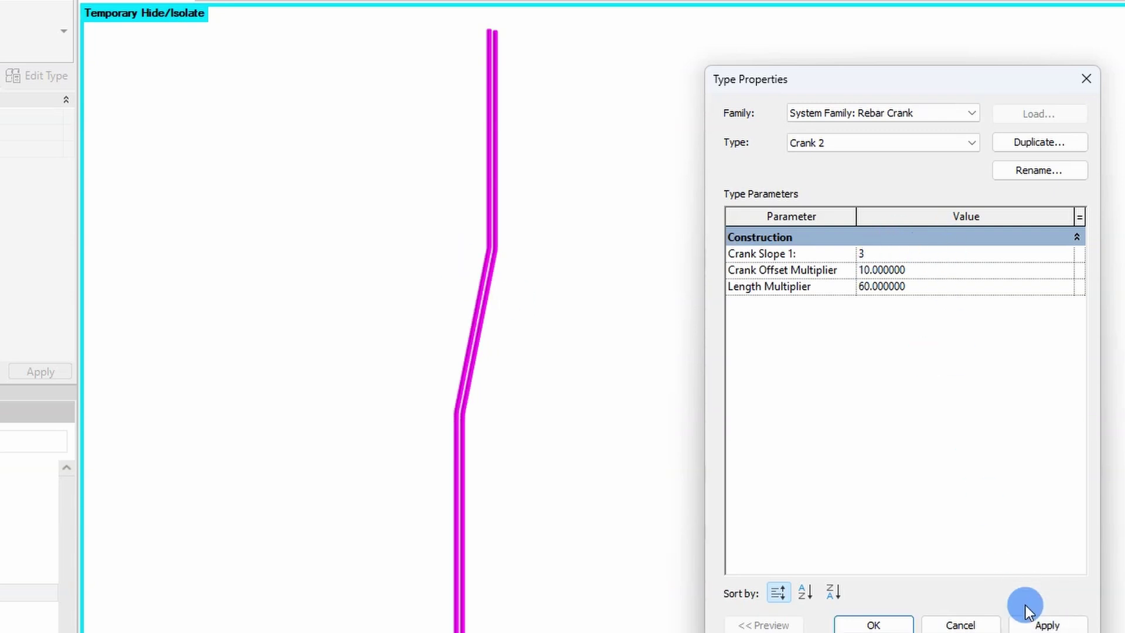
click(1034, 622)
- Try Length Multiplier values 100, 50 and 20, settling on 50
click(935, 286)
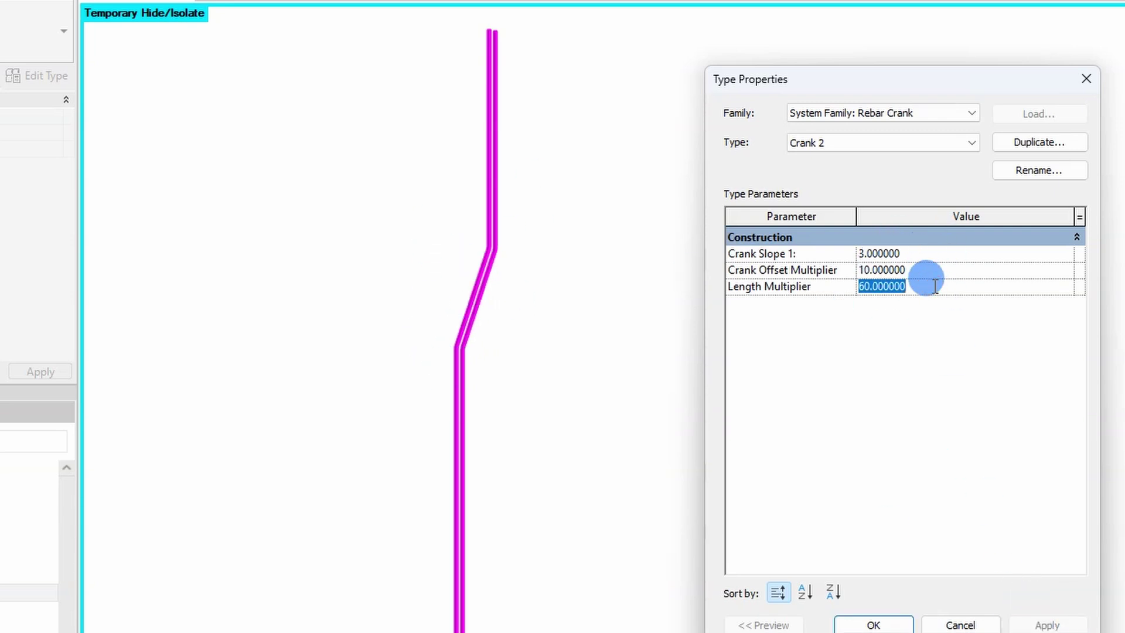
text(1000)
click(1043, 623)
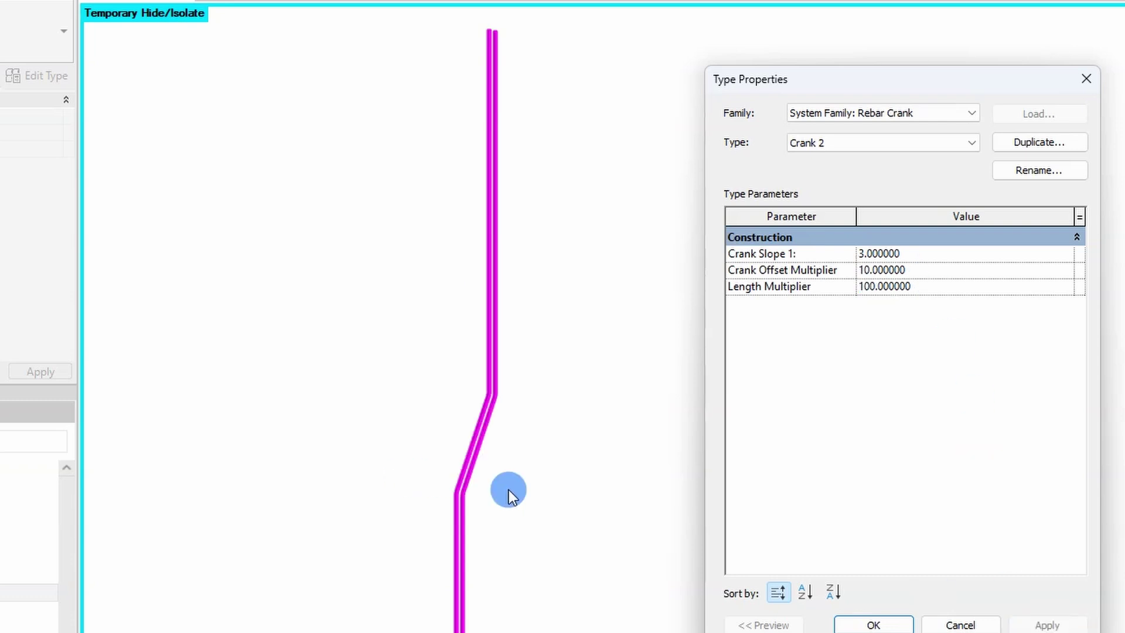
text(50)
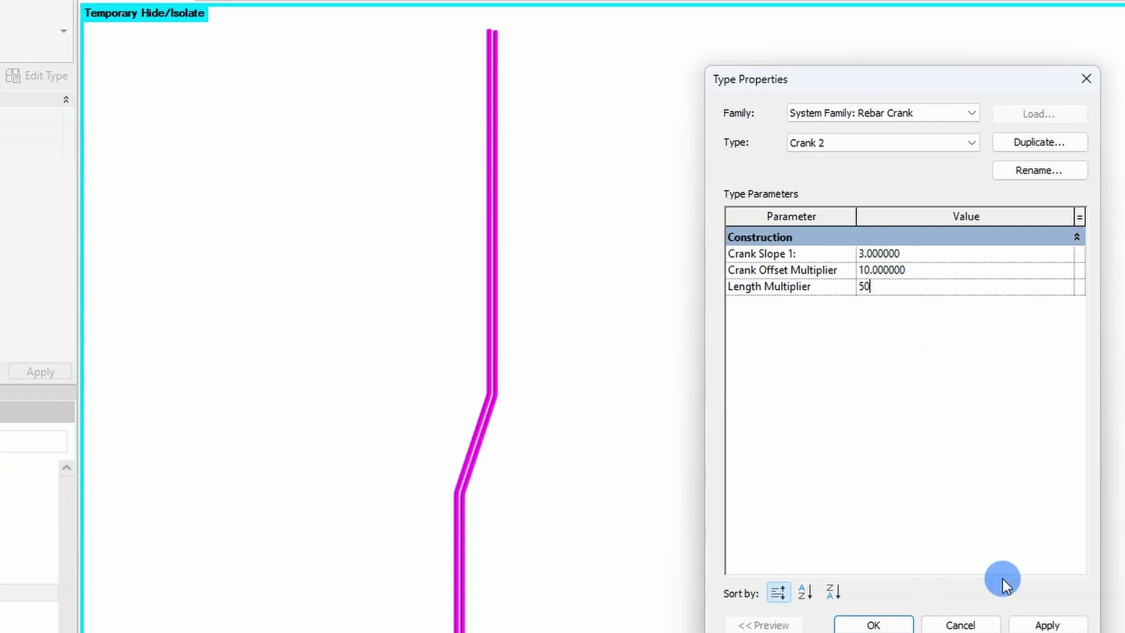
click(1033, 625)
drag(906, 286, 806, 294)
text(20)
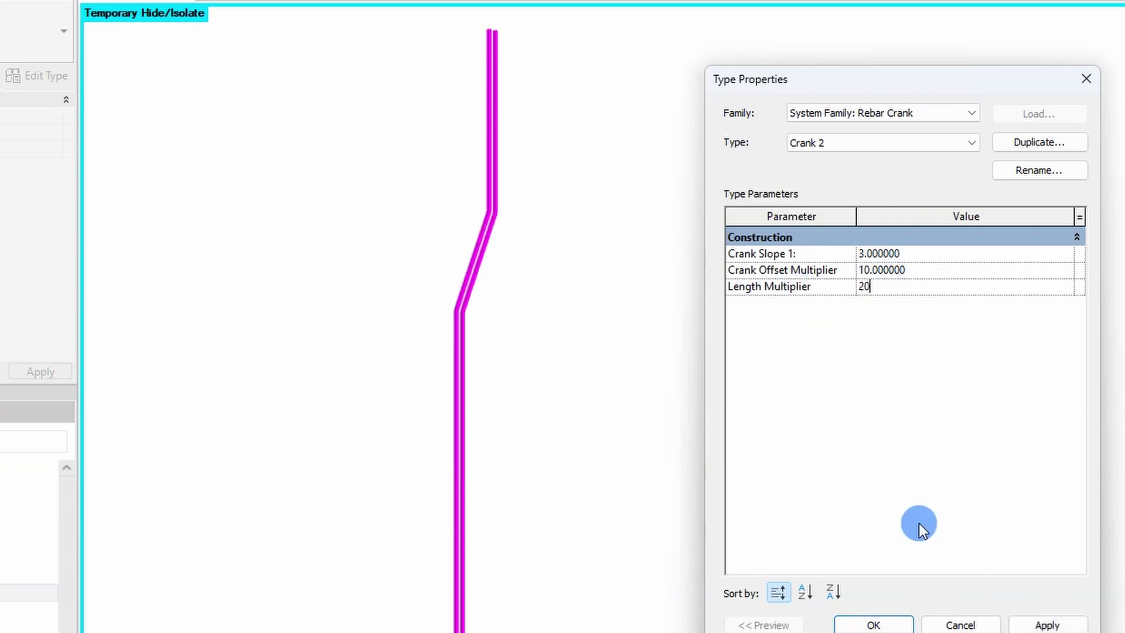
click(1044, 623)
click(955, 286)
text(50)
click(1047, 625)
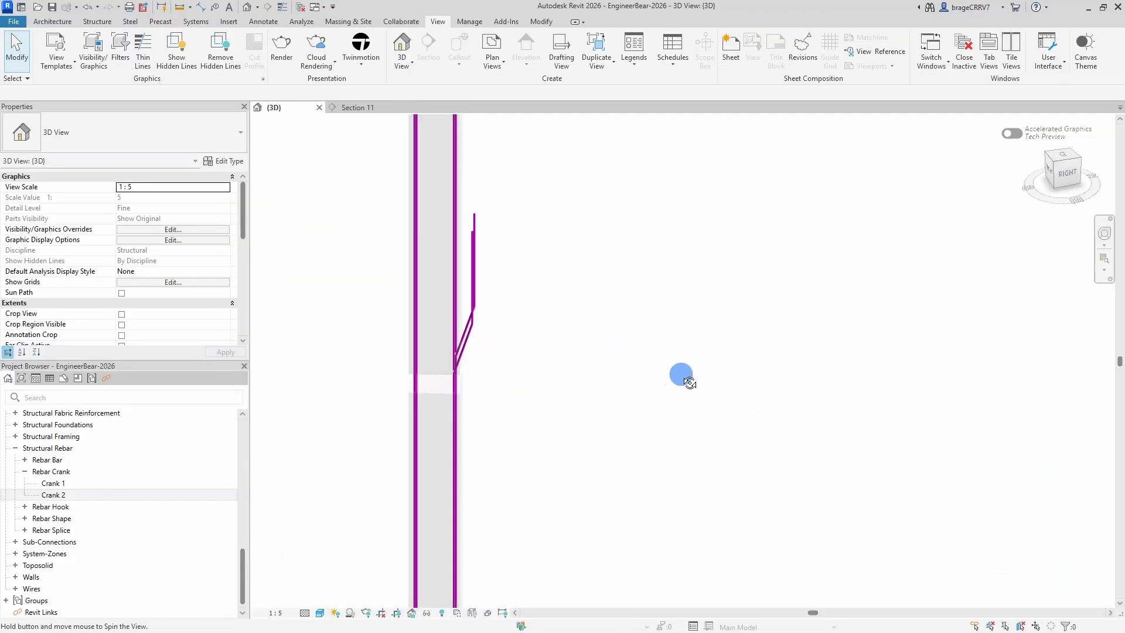
- Orbit the 3D view around the column rebar to inspect the current crank
shift+middle_drag(689, 383, 476, 315)
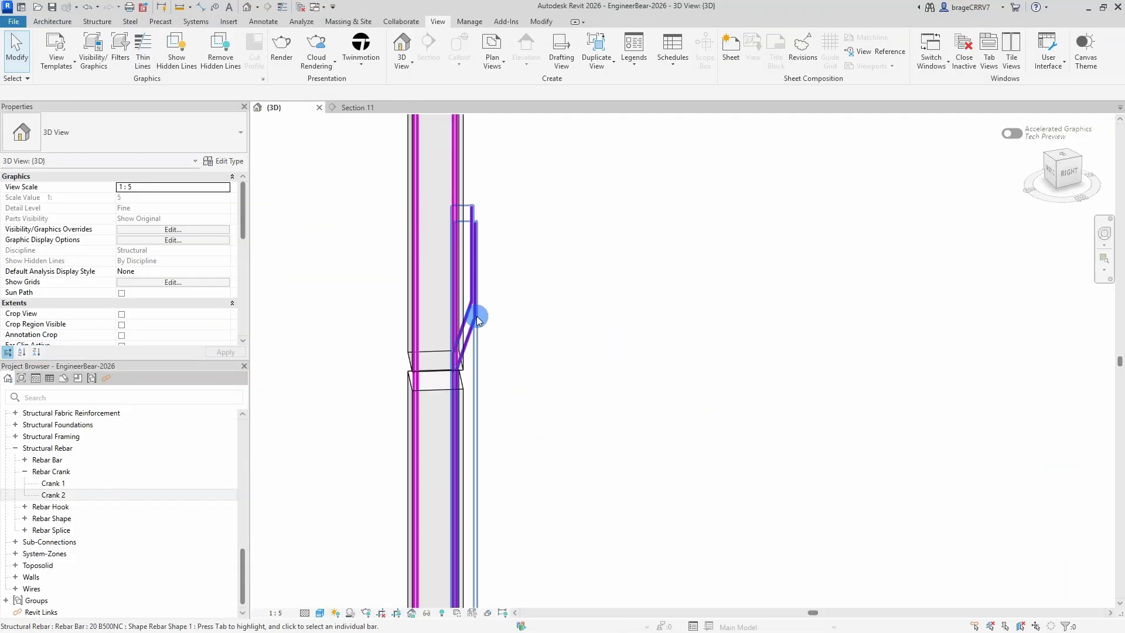
click(476, 315)
click(553, 333)
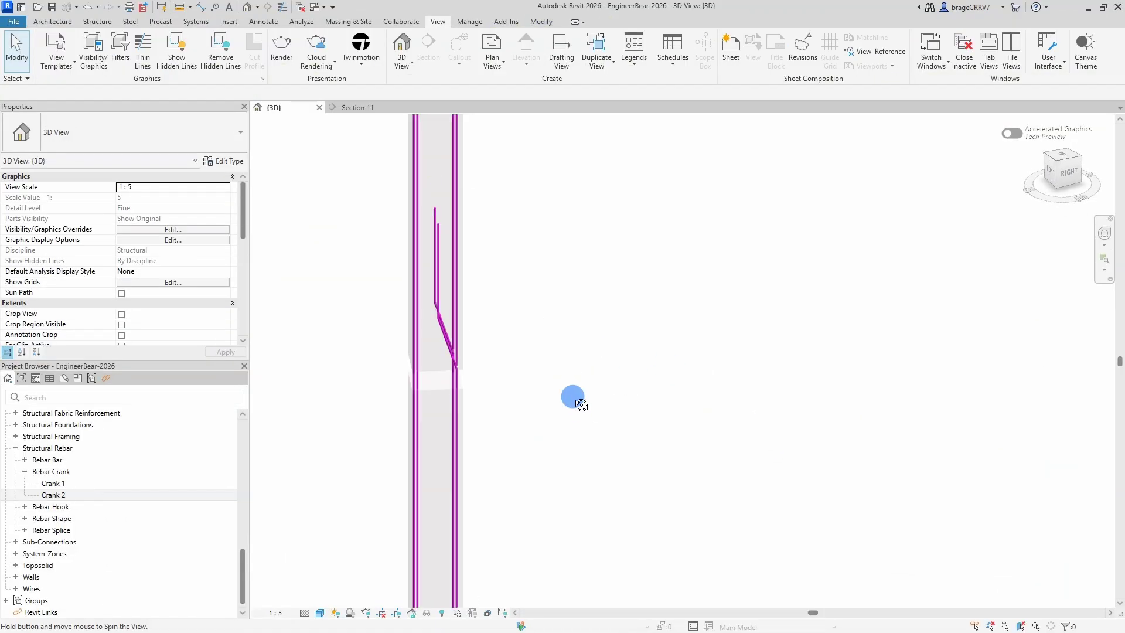
shift+middle_drag(568, 328, 386, 303)
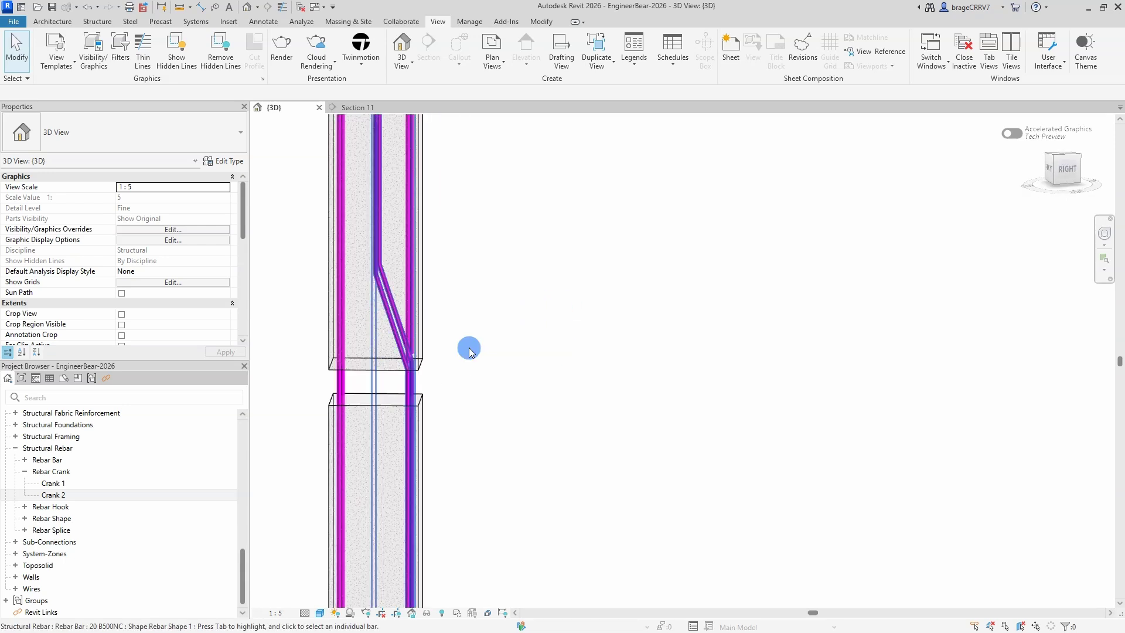
- Set Crank 2's Crank Offset Multiplier to 3 in Type Properties and apply it
right_click(74, 495)
click(113, 448)
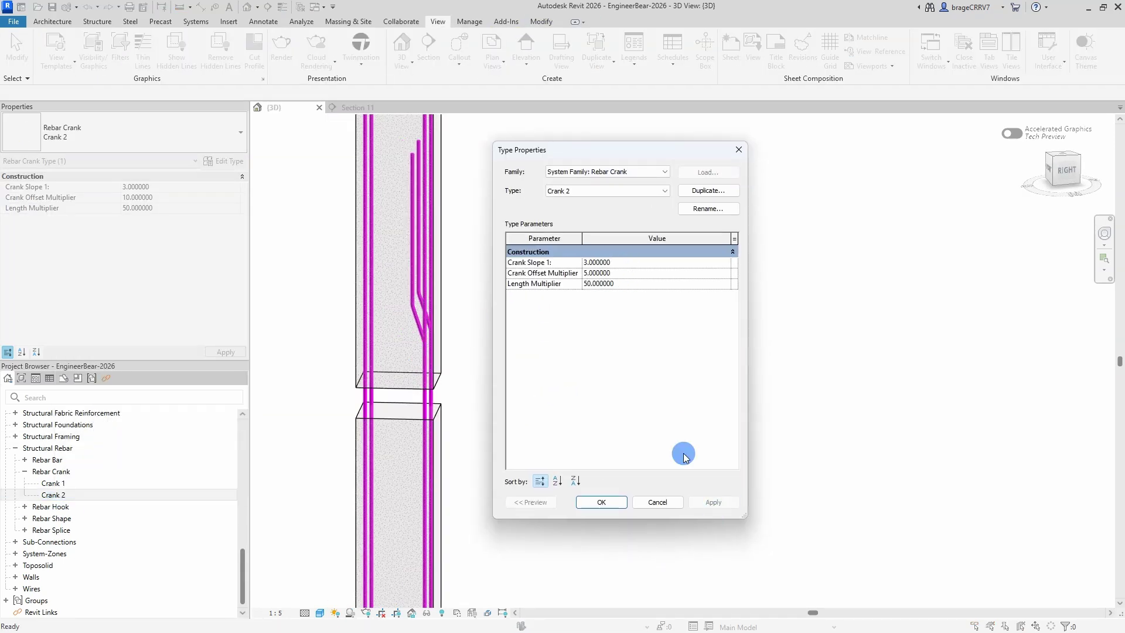
click(638, 273)
text(3)
click(714, 502)
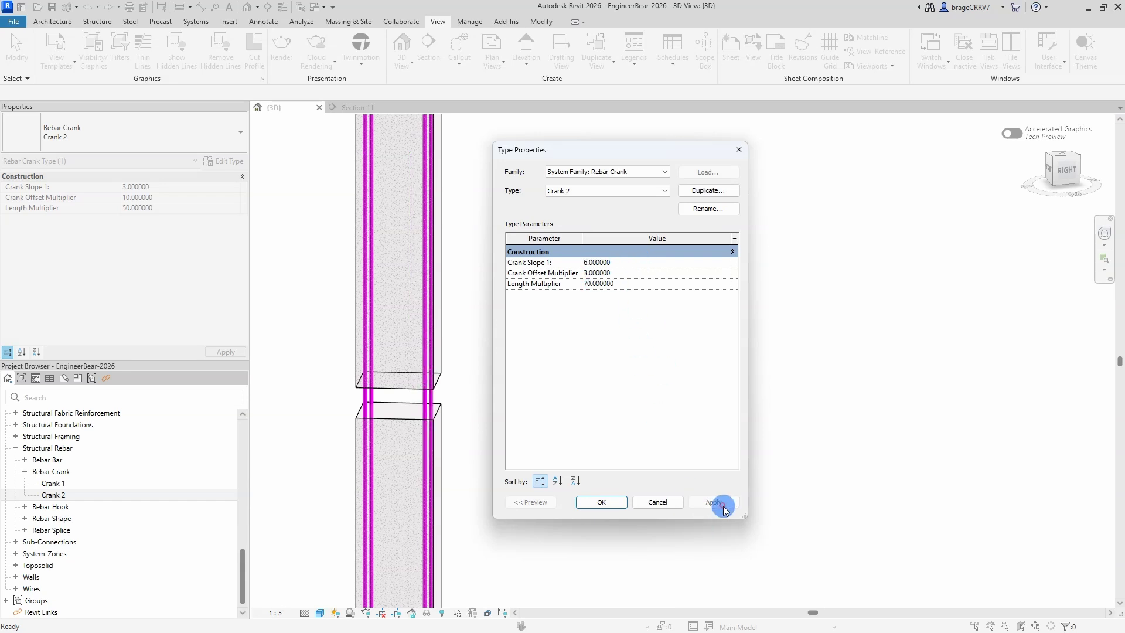
click(602, 502)
- Reopen Crank 2's Type Properties, enter 2 and confirm with OK
right_click(74, 494)
click(100, 439)
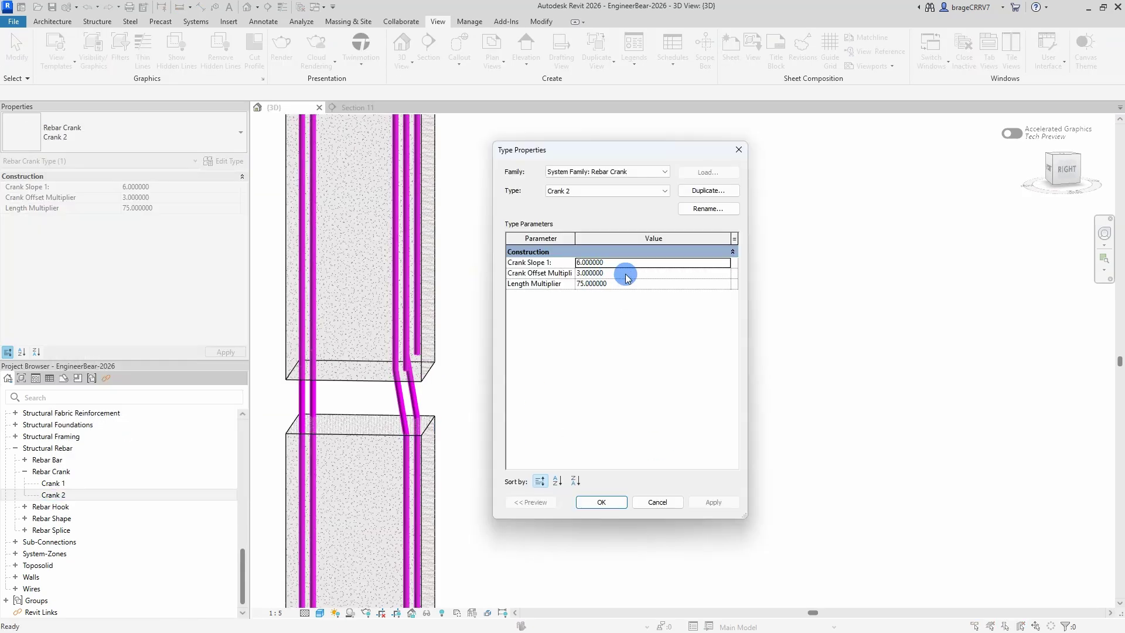
text(2)
click(624, 507)
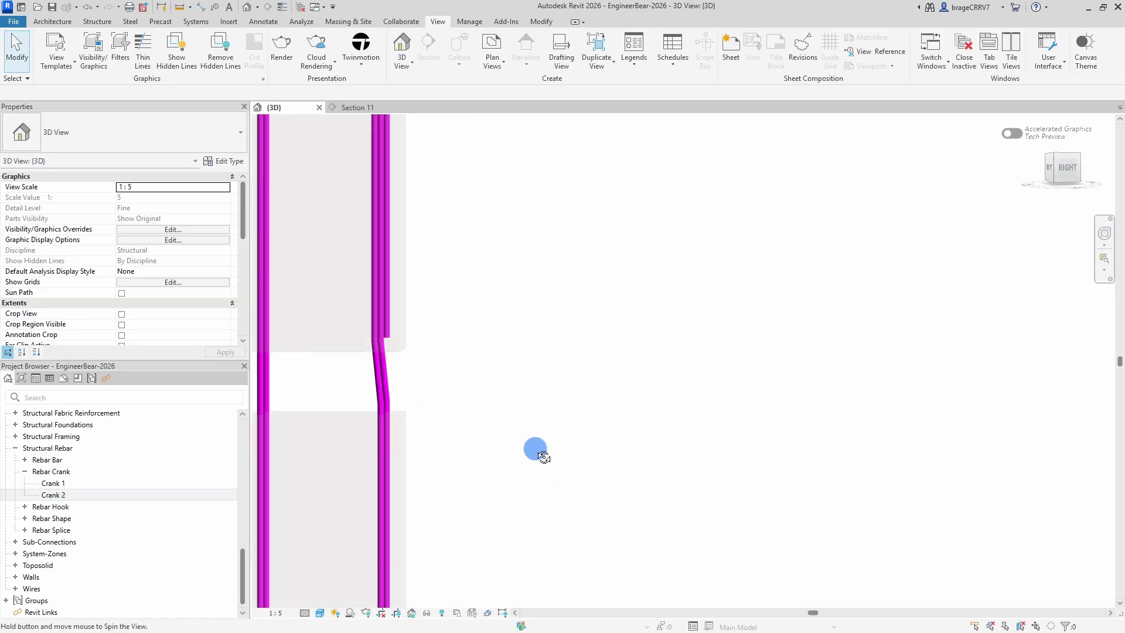
- Set the left column rebar's End of Bar to Crank and choose its Crank at End type
scroll(534, 453, down, 2)
click(355, 512)
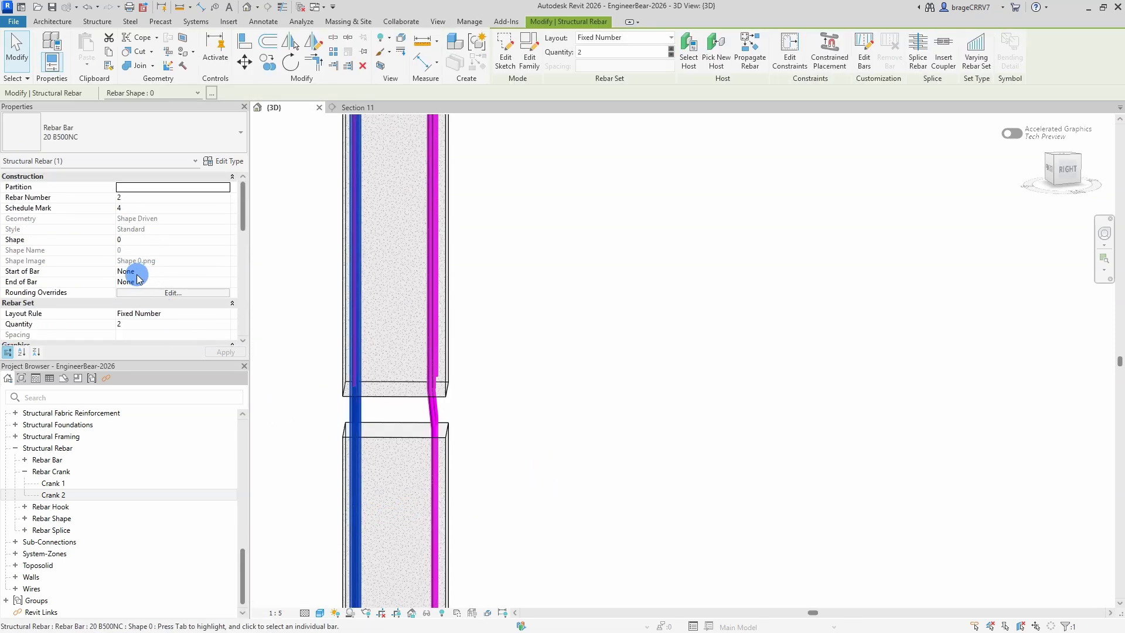
scroll(482, 397, down, 3)
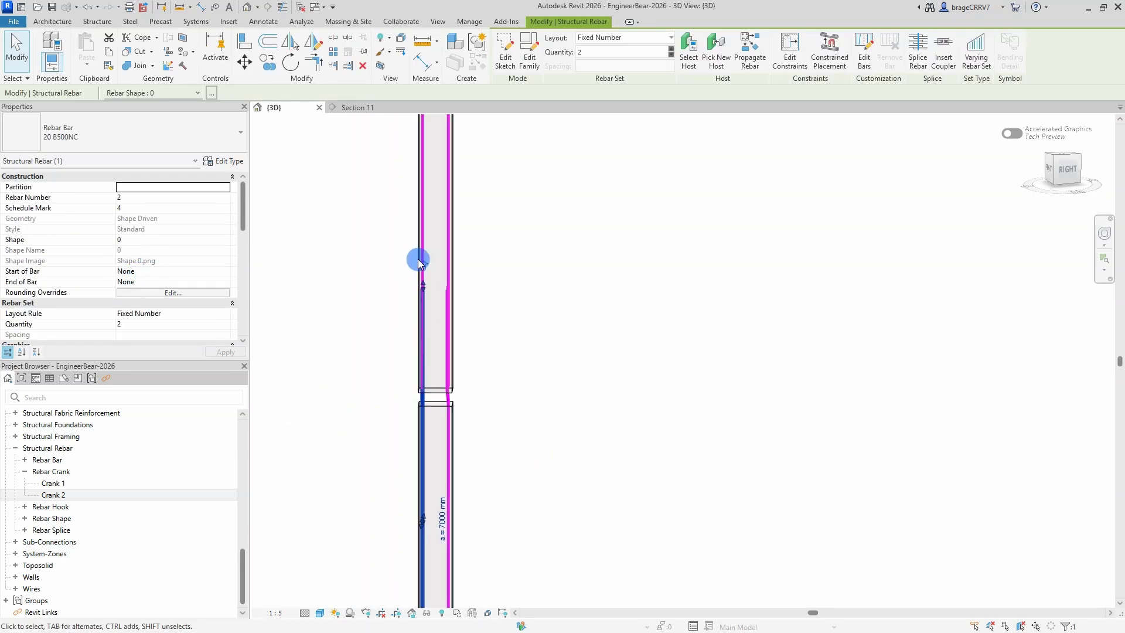
scroll(515, 502, up, 3)
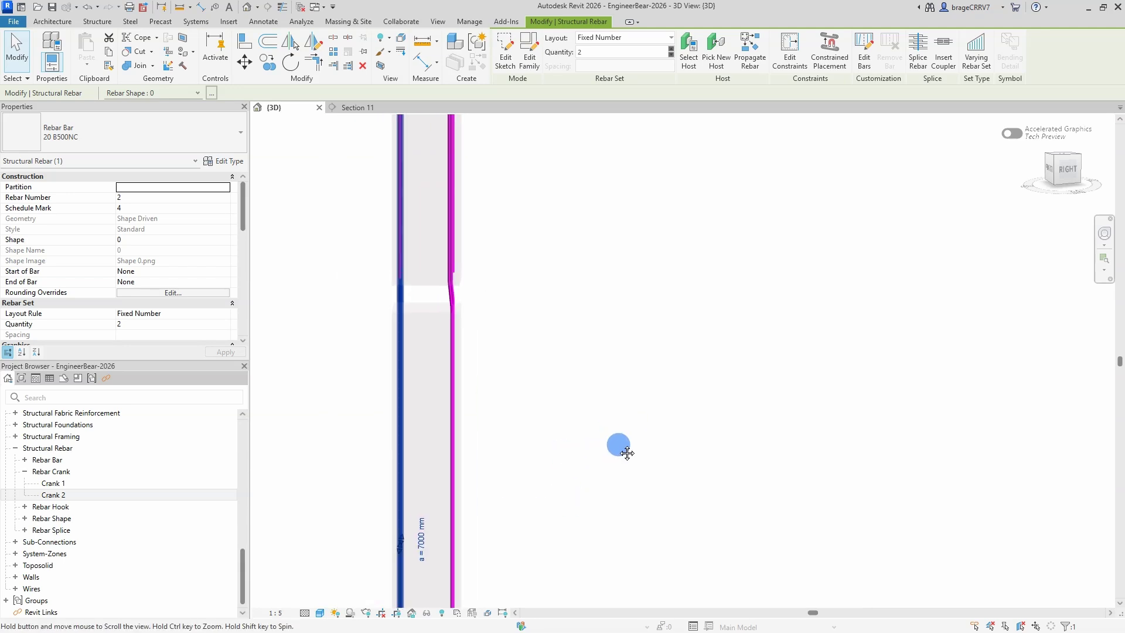
click(224, 282)
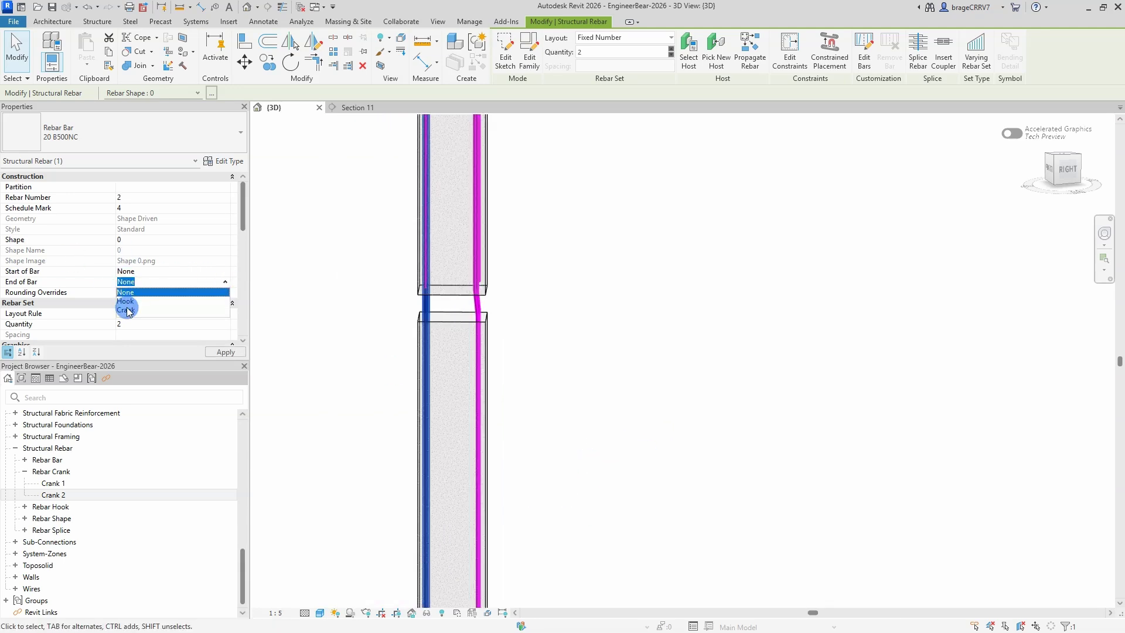
click(135, 301)
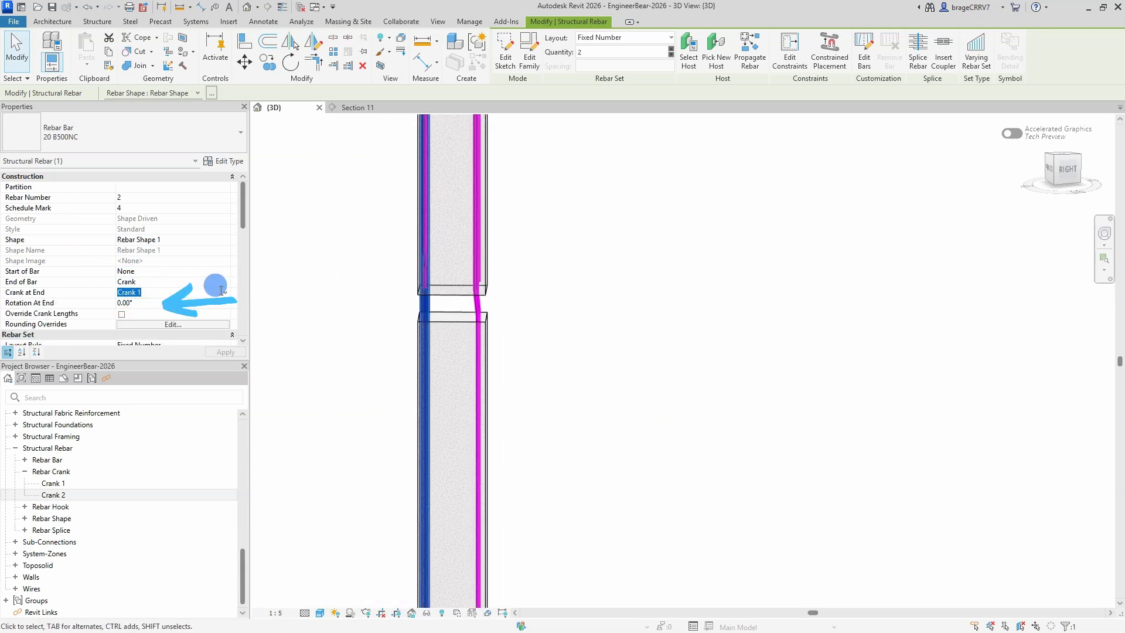
click(221, 291)
click(128, 321)
click(583, 320)
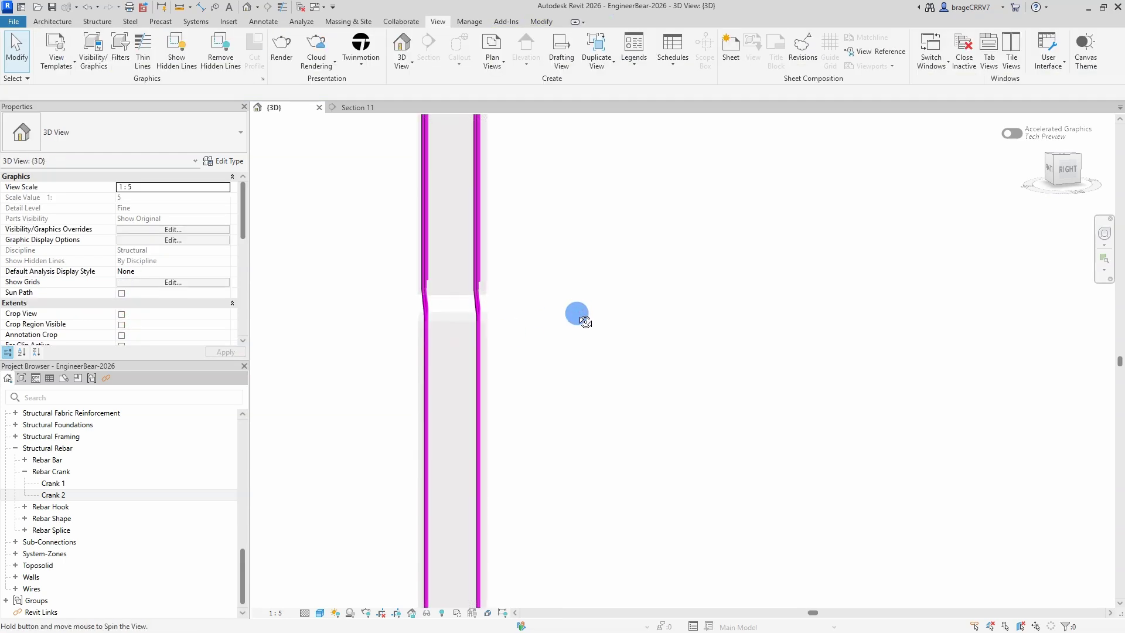
- Orbit to check both cranked bars, then shift the Section 11 slab view down
shift+middle_drag(585, 321, 384, 302)
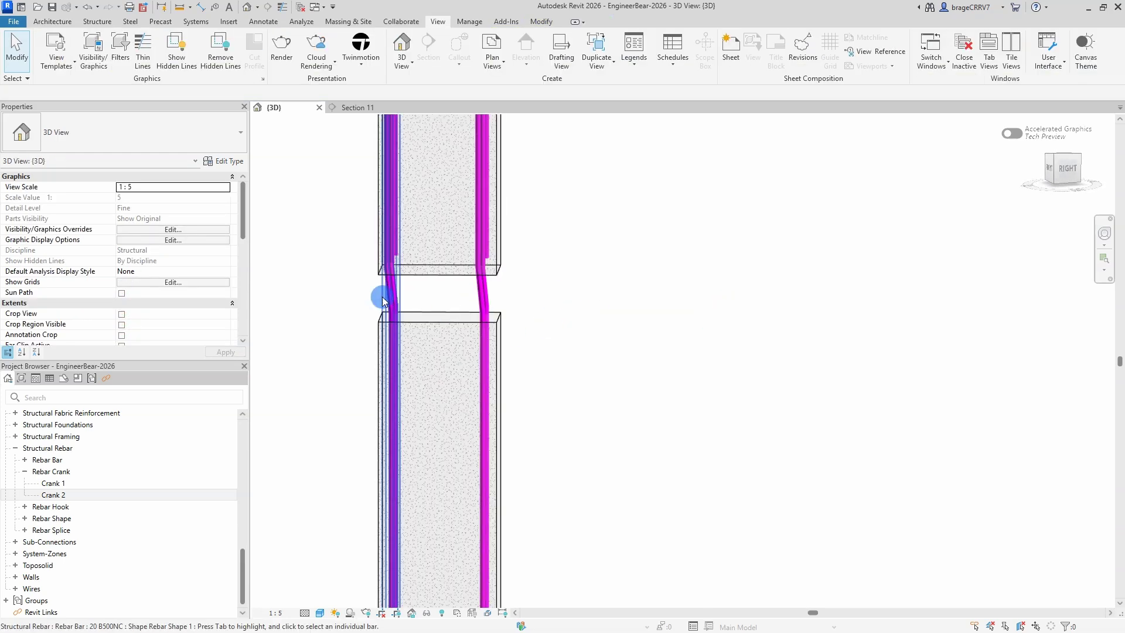
click(384, 301)
key(Escape)
shift+middle_drag(354, 342, 394, 367)
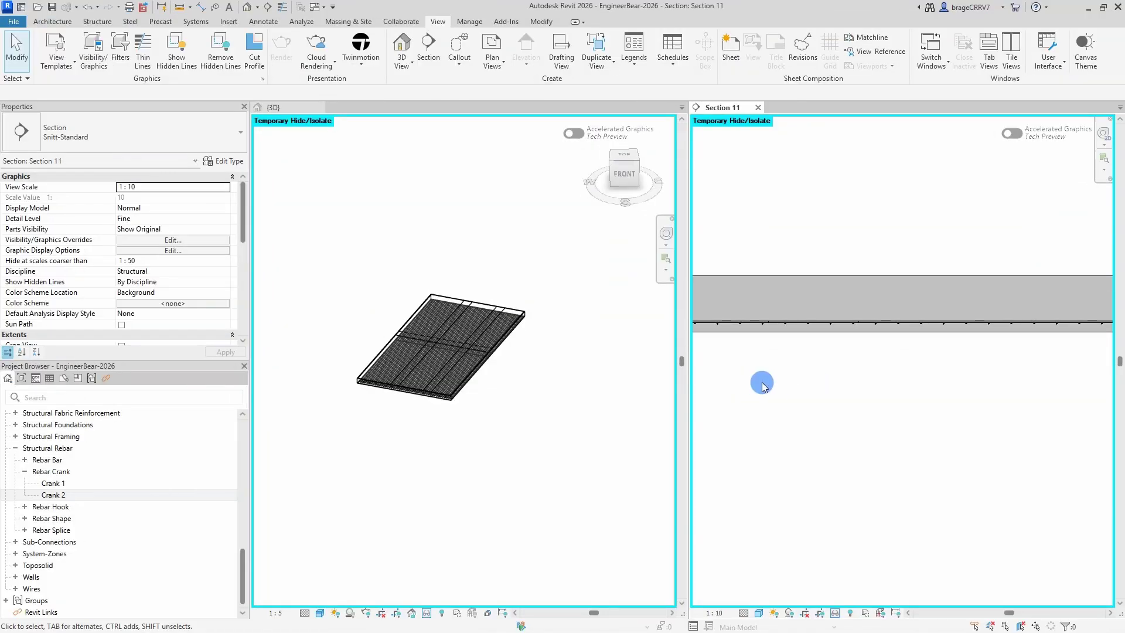
middle_drag(758, 382, 874, 475)
- Toggle the K503 fabric area's Wires at Cover between Major and Minor, ending on Minor Direction
click(522, 397)
click(445, 355)
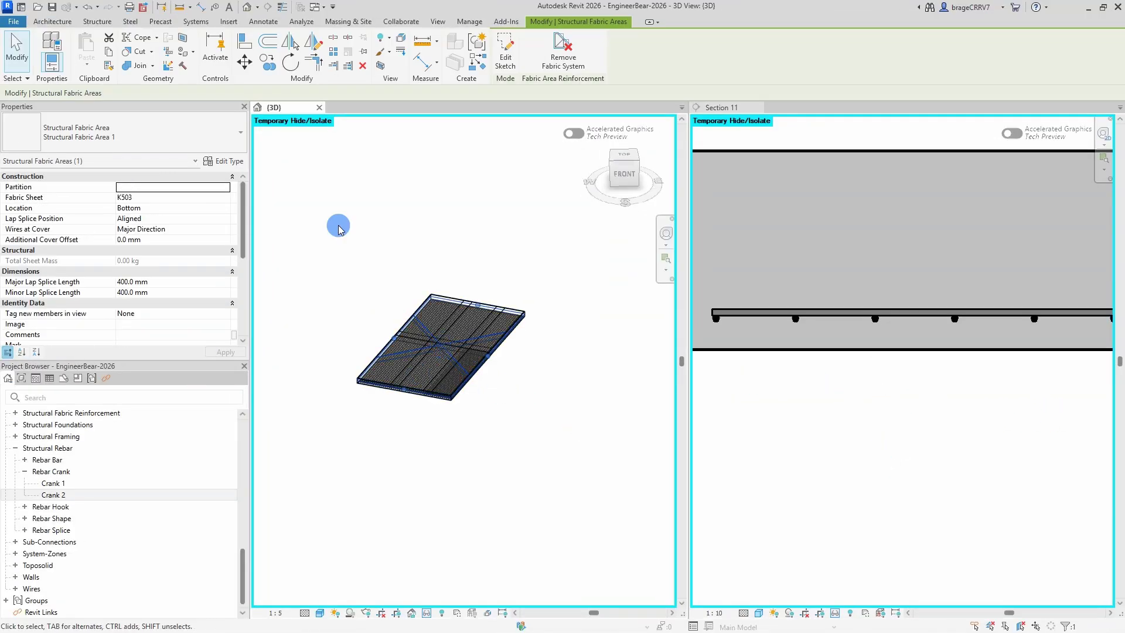
mouse_move(70, 234)
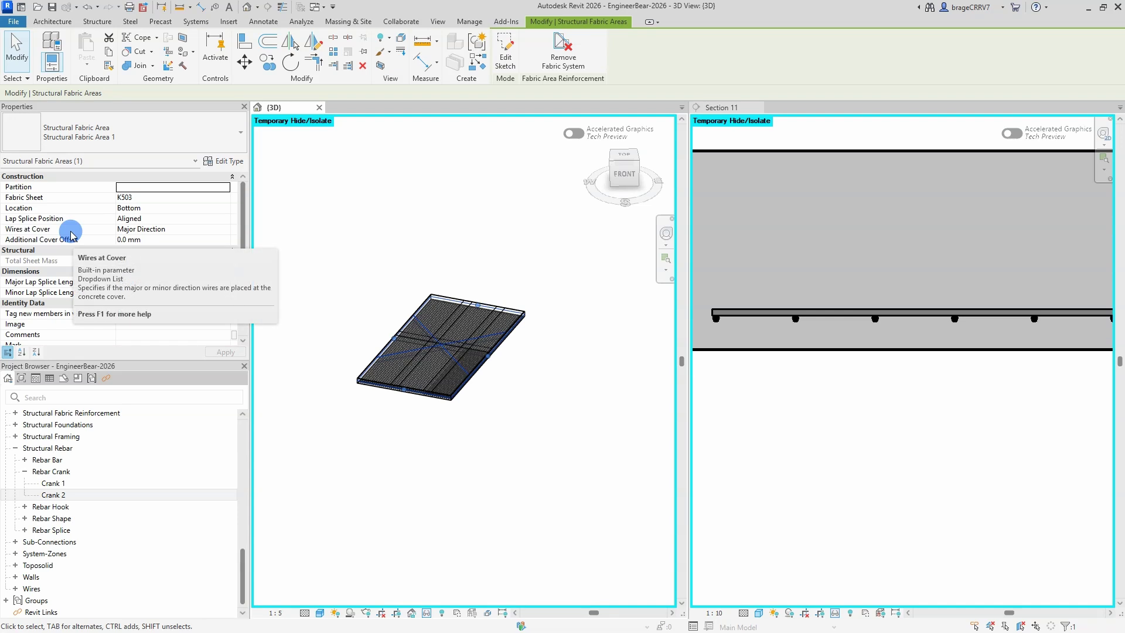
click(212, 228)
click(228, 232)
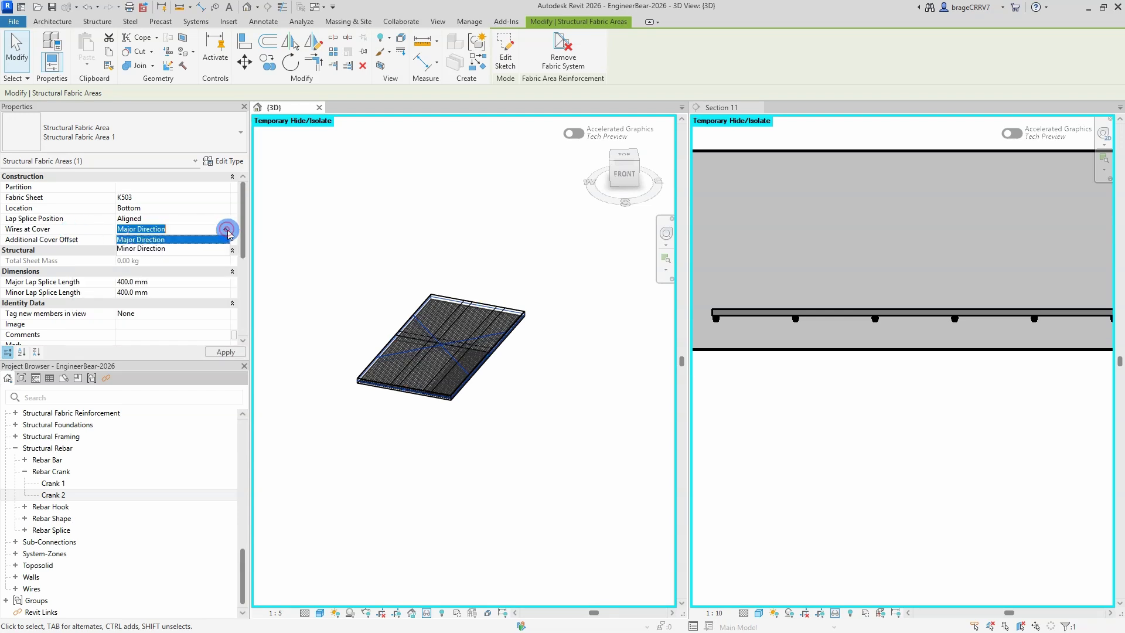
click(149, 248)
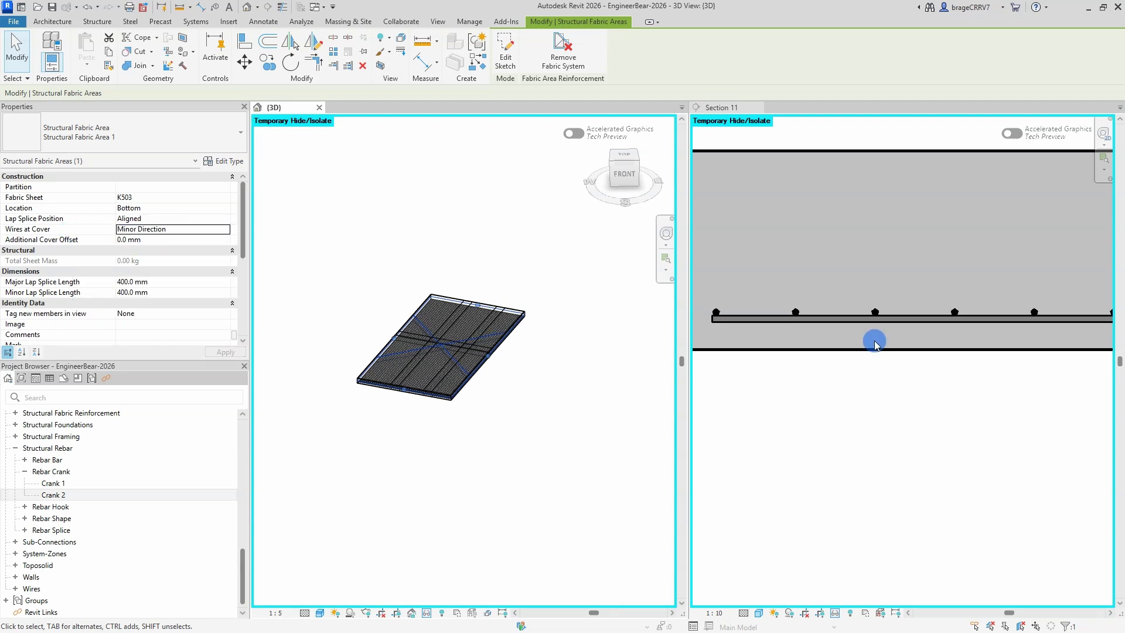
click(225, 232)
click(153, 239)
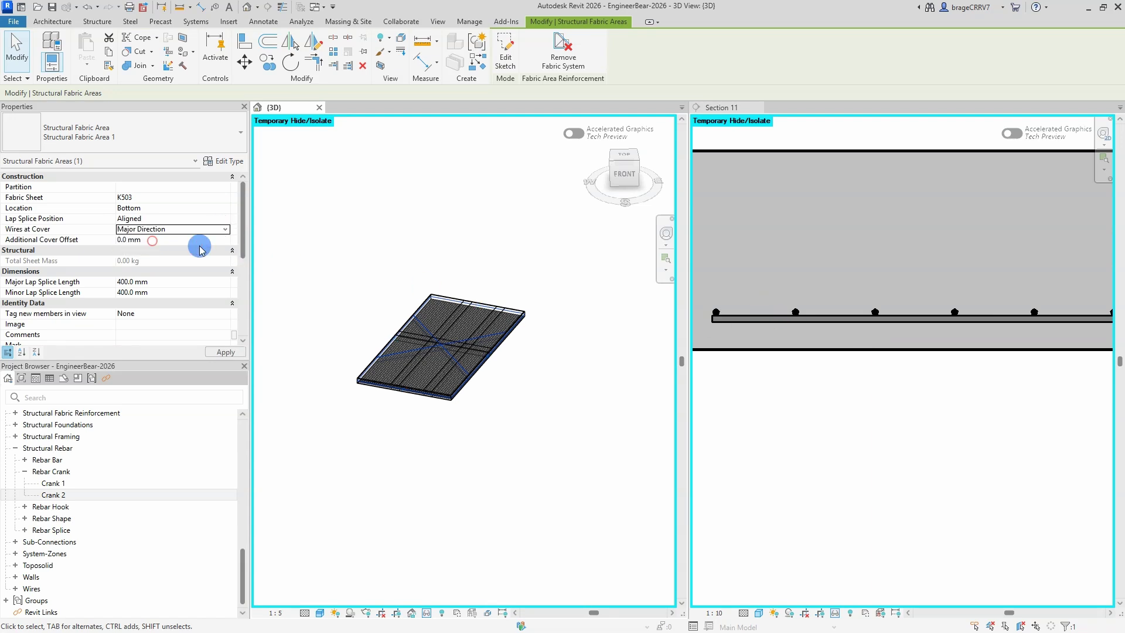
click(225, 231)
click(148, 248)
click(658, 404)
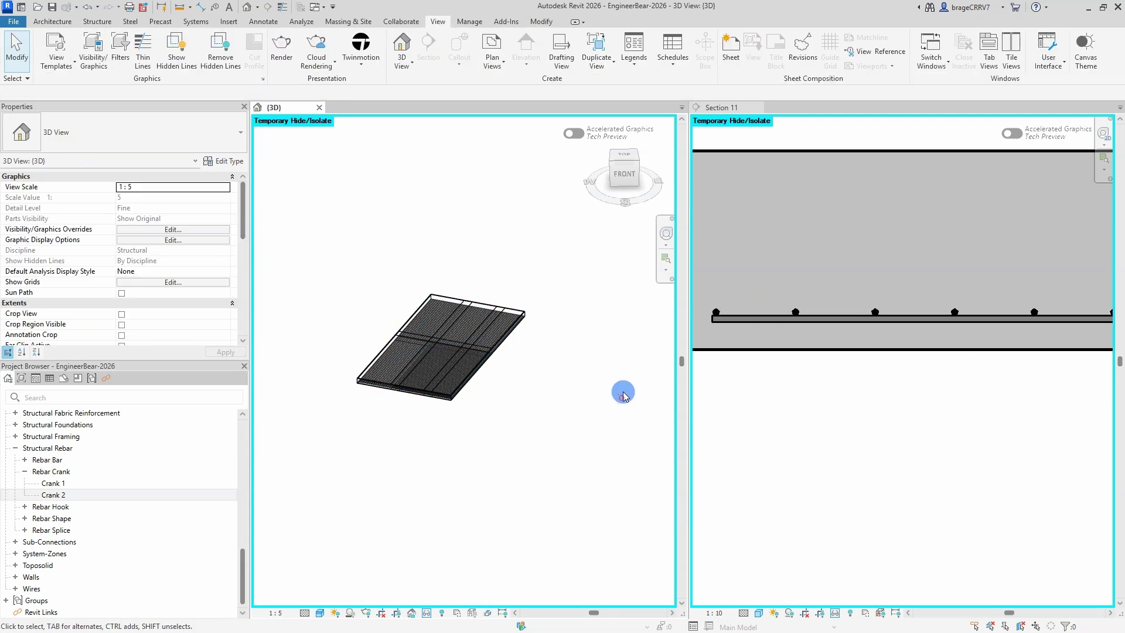